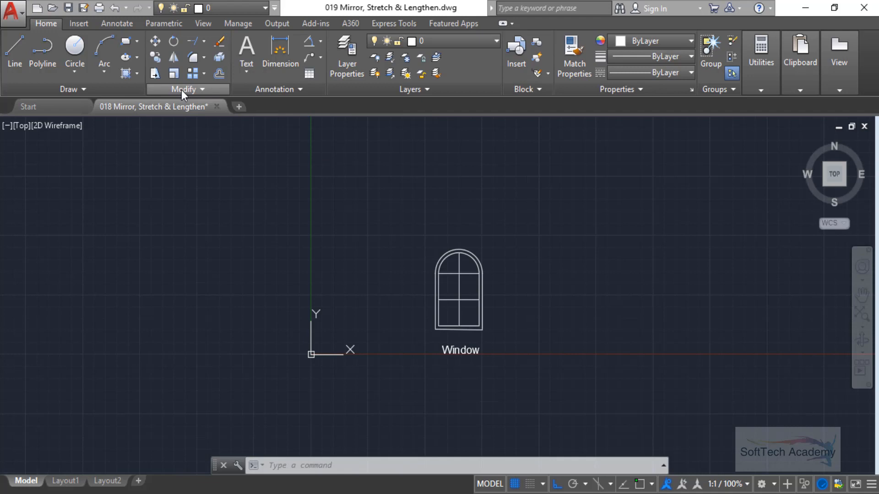
- Mirror the arched window without its label about a vertical line to its right, with Ortho on, keeping the source objects
{"action": "left_click", "coordinate": [173, 56]}
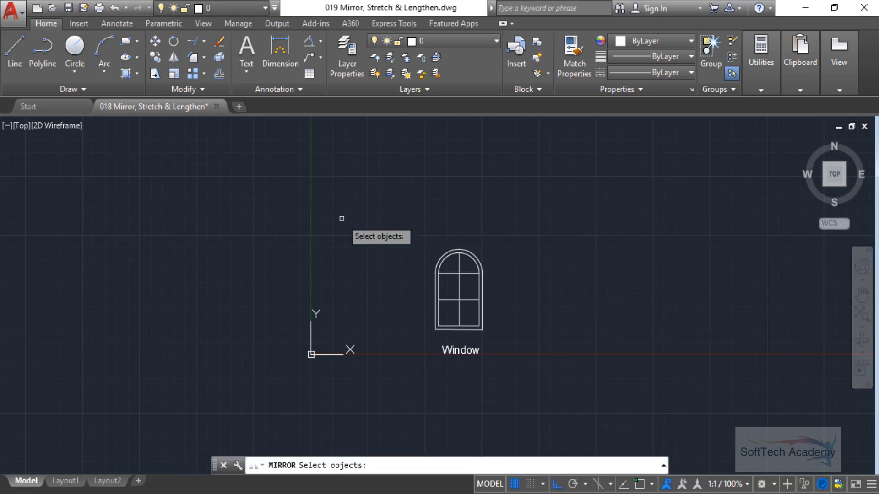
{"action": "scroll", "coordinate": [483, 350], "scroll_direction": "up", "scroll_amount": 2}
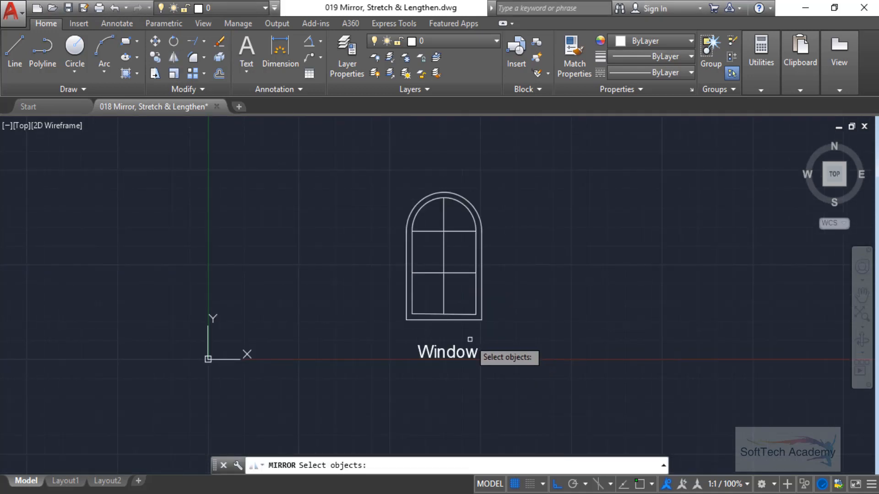
{"action": "left_click", "coordinate": [503, 334]}
{"action": "left_click", "coordinate": [393, 184]}
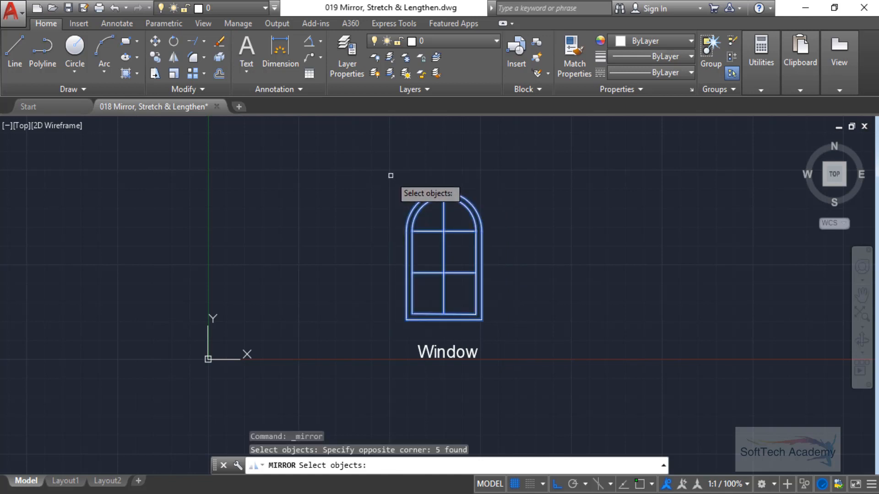
{"action": "key", "text": "Return"}
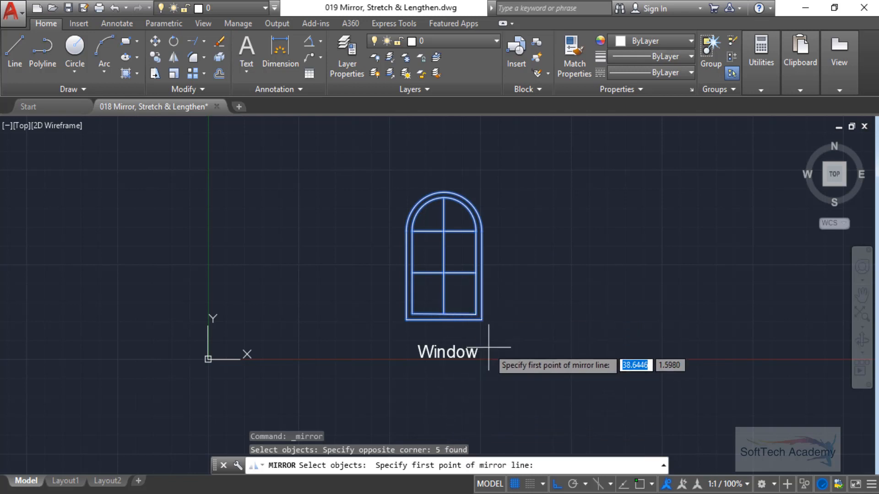
{"action": "left_click", "coordinate": [510, 335]}
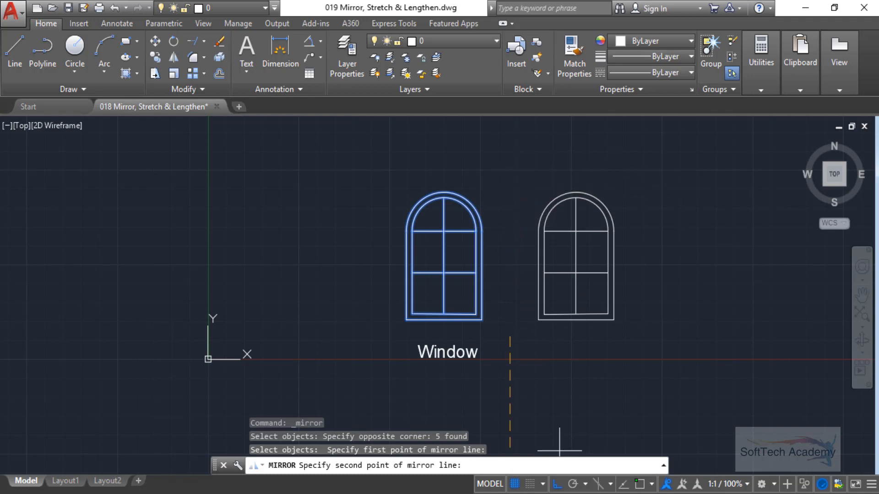
{"action": "left_click", "coordinate": [556, 485]}
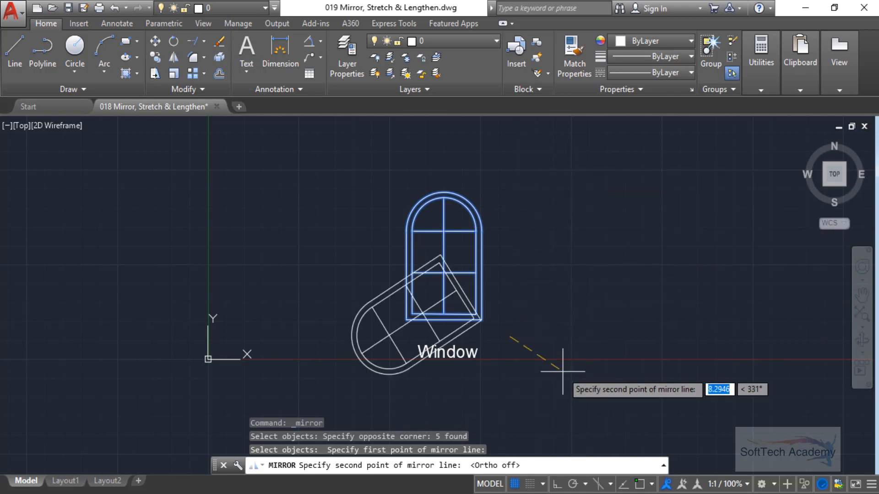
{"action": "left_click", "coordinate": [557, 483]}
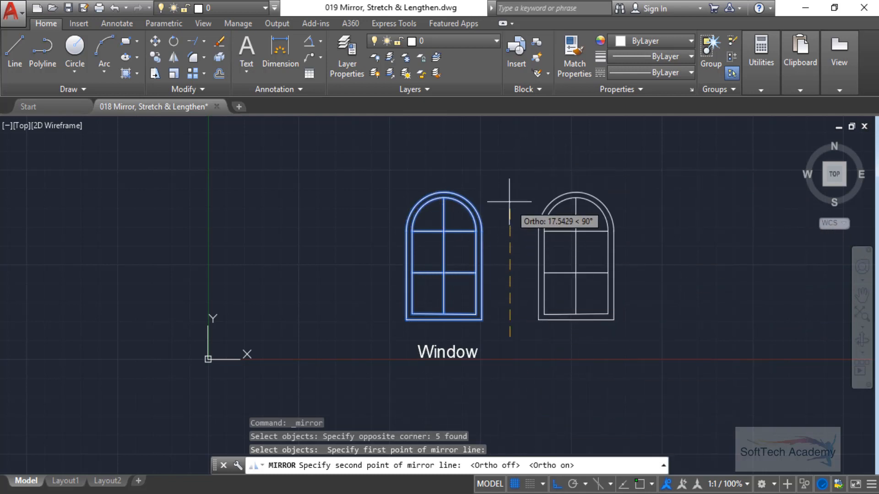
{"action": "left_click", "coordinate": [513, 172]}
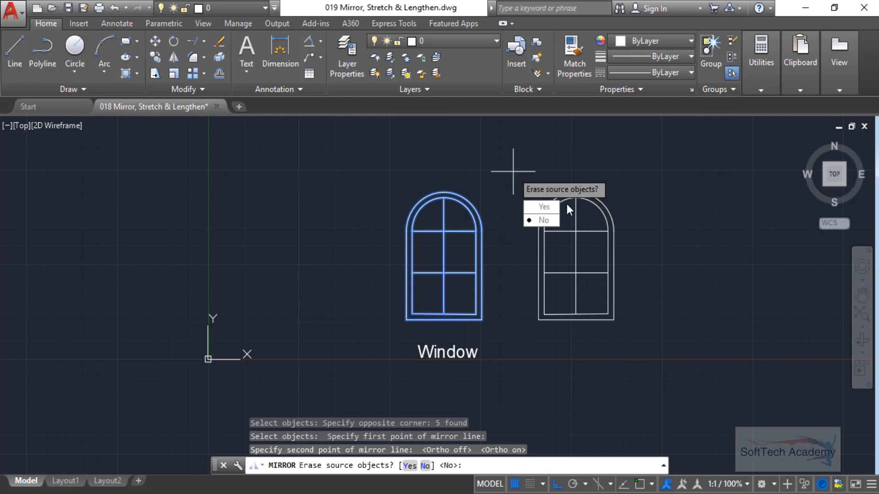
{"action": "left_click", "coordinate": [535, 219]}
- Mirror both arched windows about a horizontal line just above them and erase the source objects
{"action": "scroll", "coordinate": [519, 256], "scroll_direction": "down", "scroll_amount": 2}
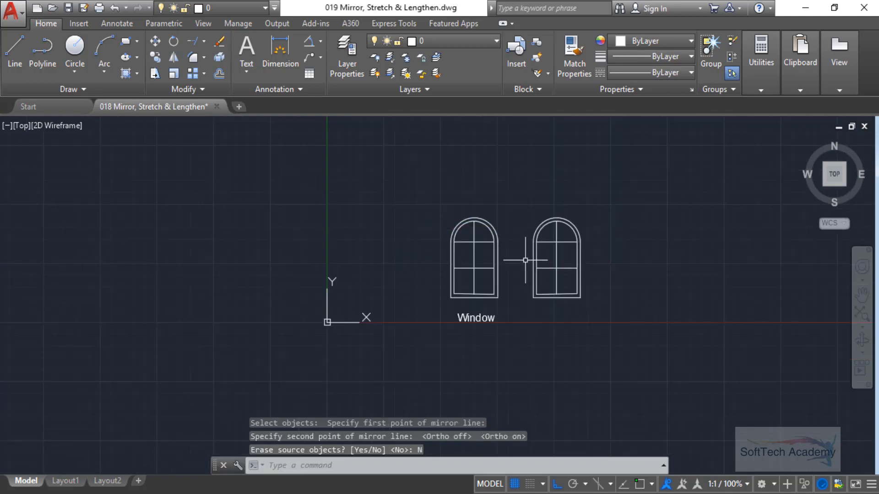
{"action": "middle_click_drag", "start_coordinate": [520, 261], "coordinate": [484, 343]}
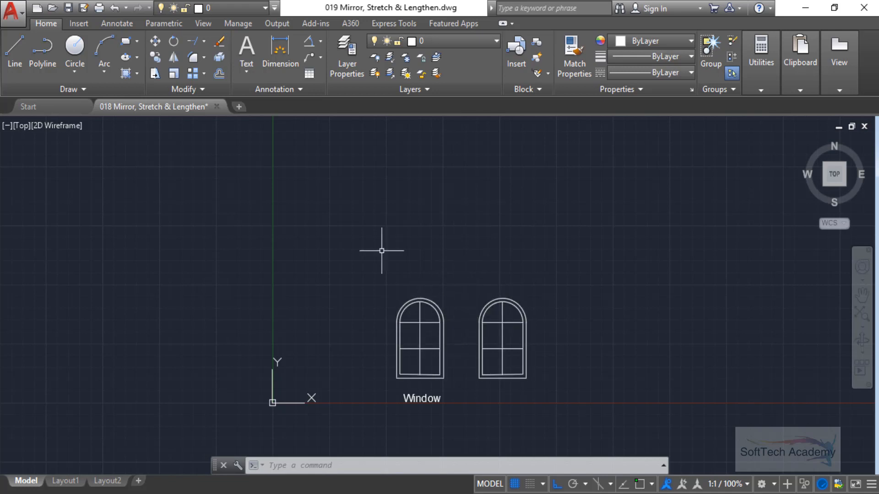
{"action": "left_click", "coordinate": [177, 57]}
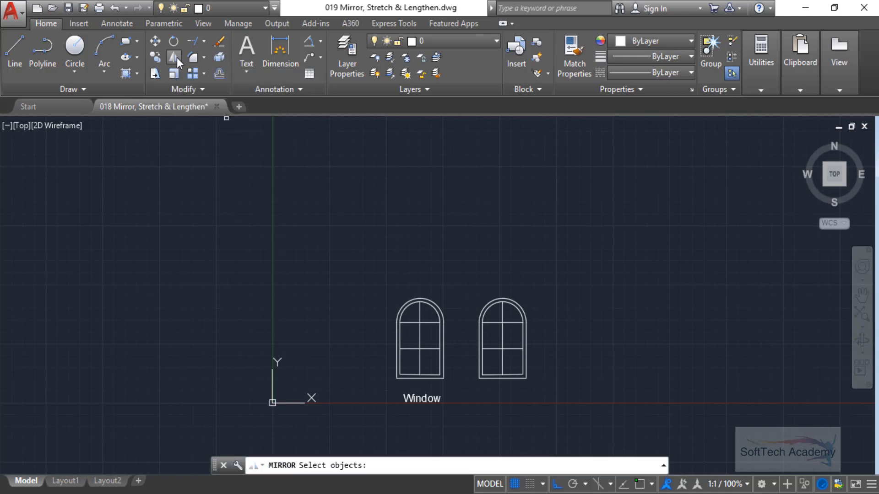
{"action": "left_click", "coordinate": [537, 384]}
{"action": "left_click", "coordinate": [386, 291]}
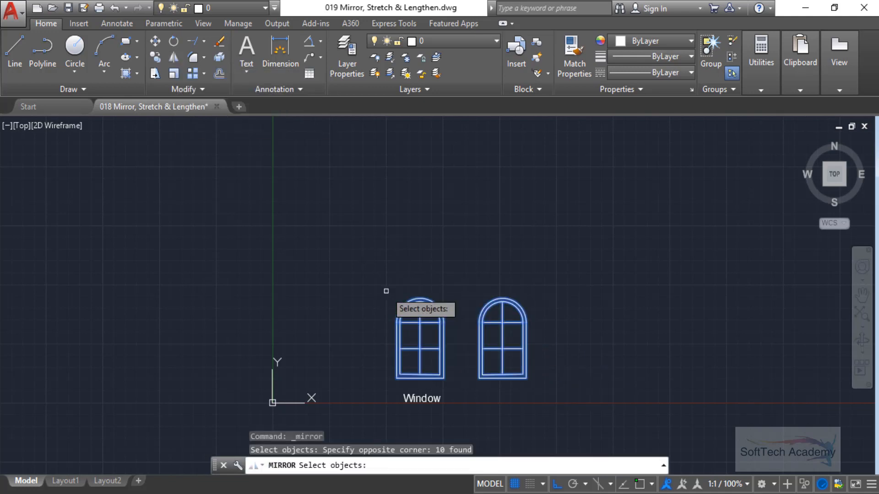
{"action": "key", "text": "Return"}
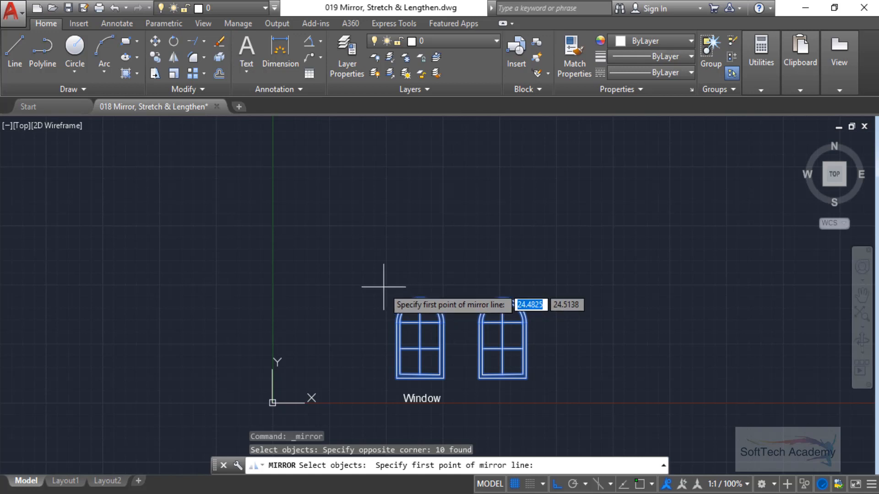
{"action": "left_click", "coordinate": [382, 280]}
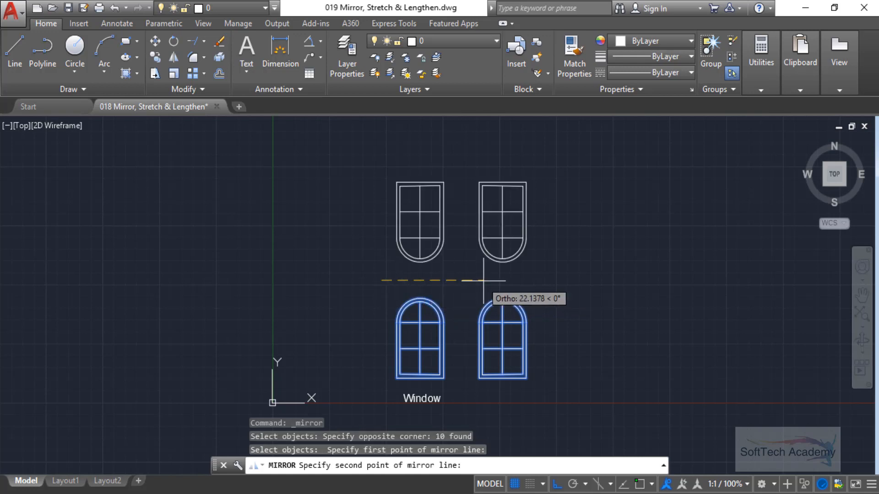
{"action": "left_click", "coordinate": [552, 278]}
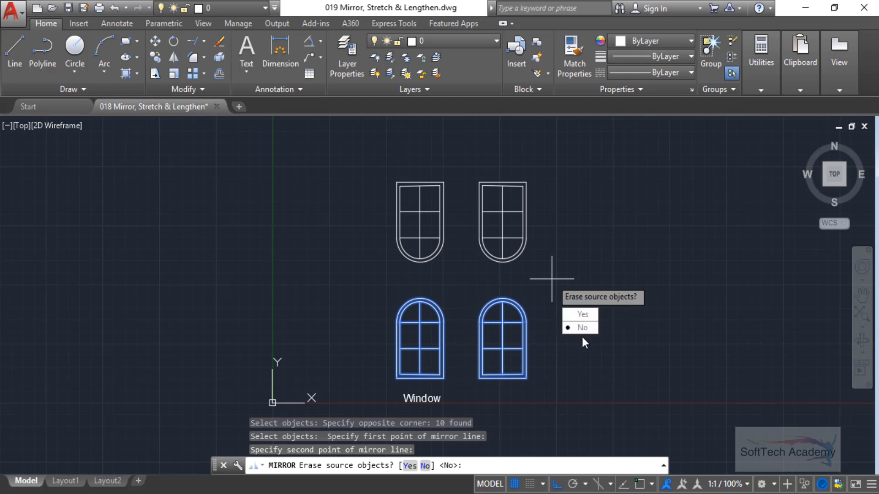
{"action": "left_click", "coordinate": [583, 315]}
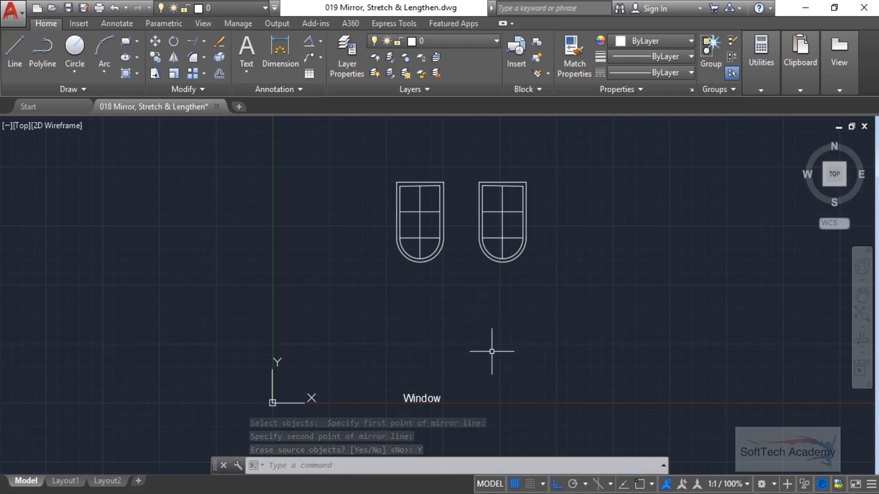
- Undo both mirror operations back to the single original window with its label
{"action": "scroll", "coordinate": [437, 306], "scroll_direction": "down", "scroll_amount": 2}
{"action": "key", "text": "ctrl+z"}
{"action": "key", "text": "ctrl+z"}
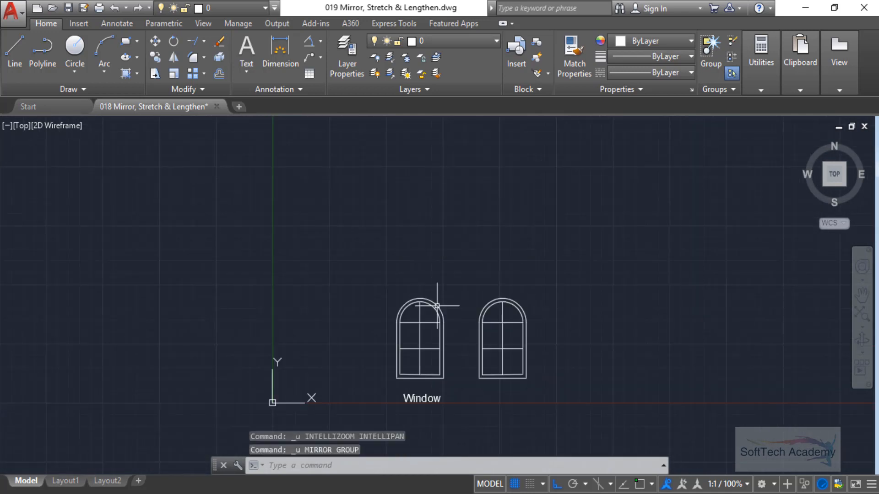
{"action": "key", "text": "ctrl+z"}
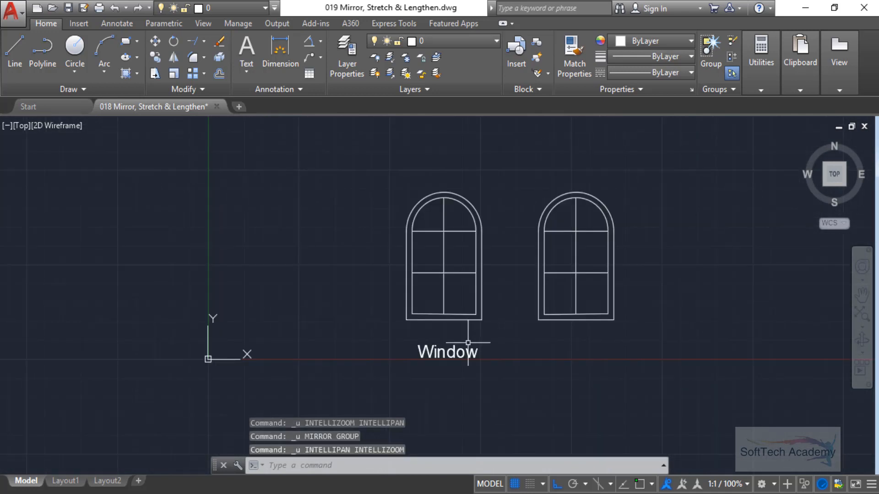
{"action": "key", "text": "ctrl+z"}
- Mirror the "Window" text label about a vertical line to its right, keeping the source text
{"action": "scroll", "coordinate": [468, 329], "scroll_direction": "up", "scroll_amount": 2}
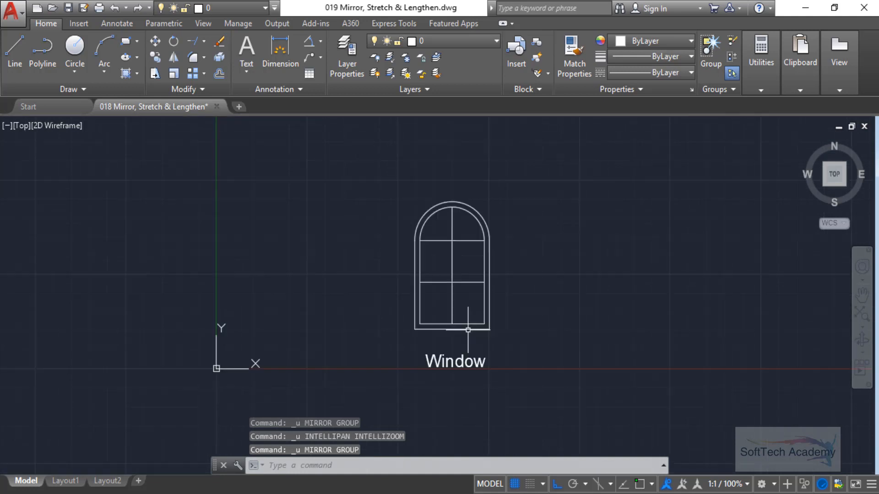
{"action": "scroll", "coordinate": [467, 330], "scroll_direction": "up", "scroll_amount": 2}
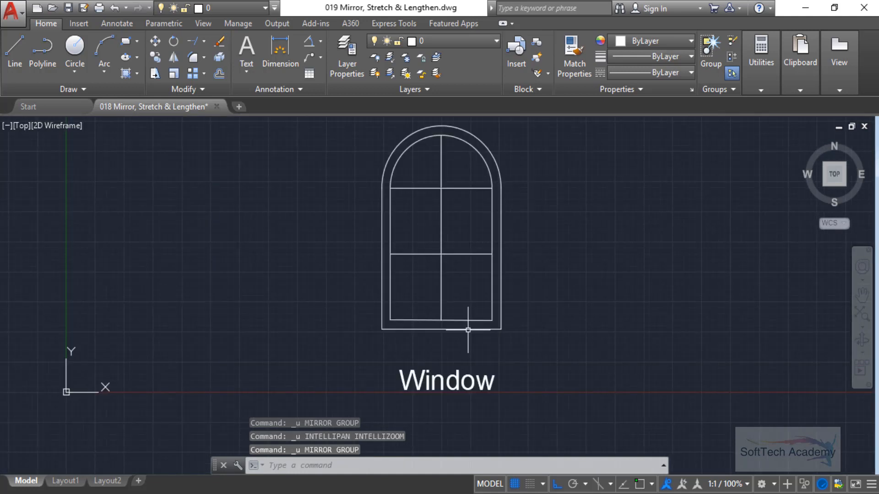
{"action": "scroll", "coordinate": [468, 329], "scroll_direction": "down", "scroll_amount": 3}
{"action": "middle_click_drag", "start_coordinate": [516, 330], "coordinate": [421, 341]}
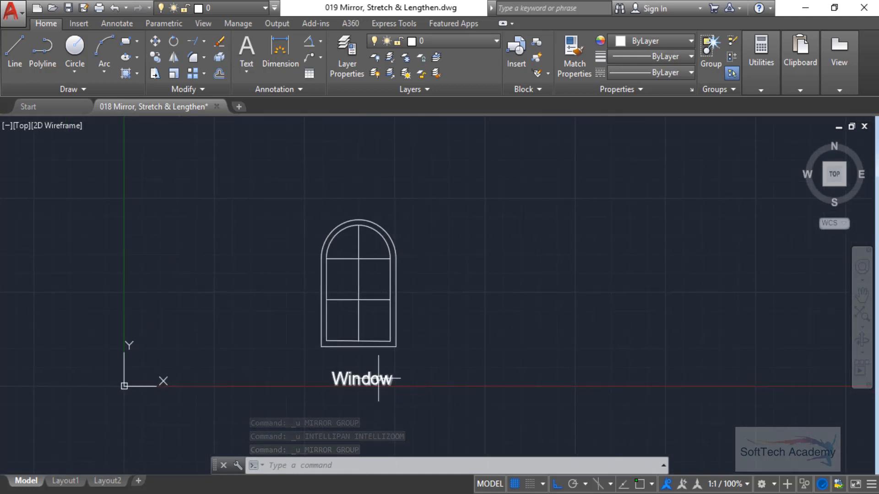
{"action": "middle_click_drag", "start_coordinate": [378, 378], "coordinate": [401, 358]}
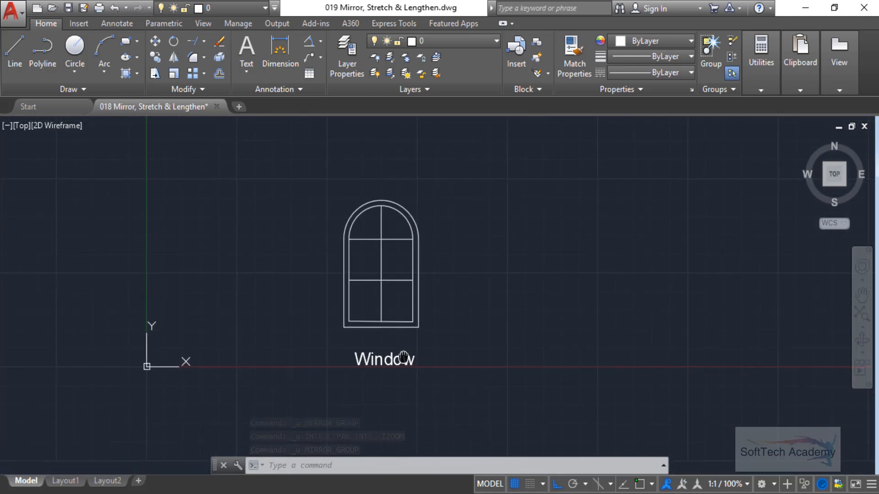
{"action": "left_click", "coordinate": [172, 58]}
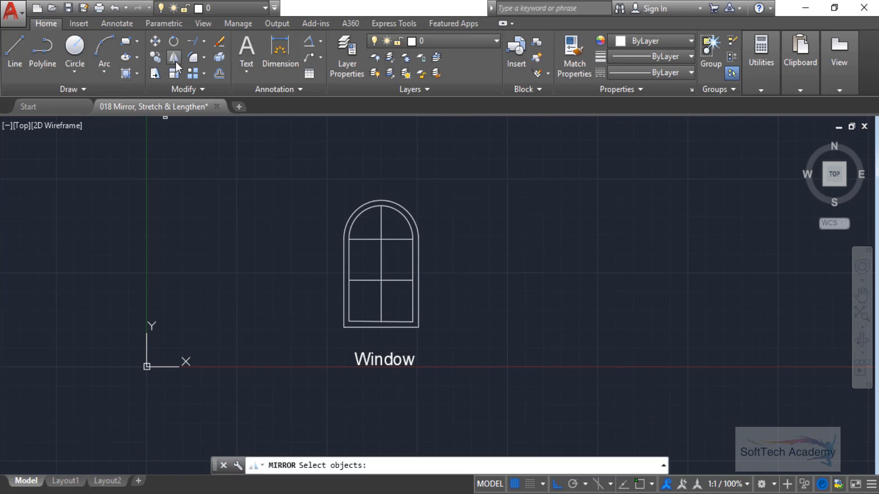
{"action": "left_click", "coordinate": [421, 391]}
{"action": "left_click", "coordinate": [357, 355]}
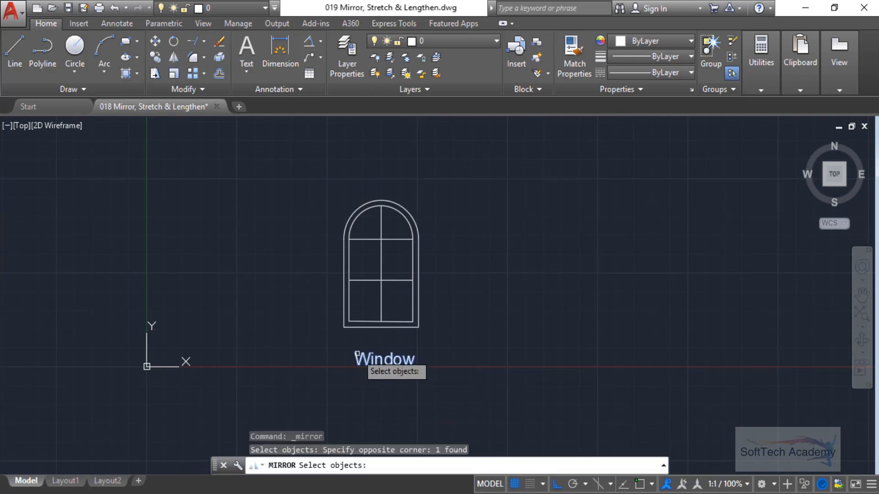
{"action": "key", "text": "Return"}
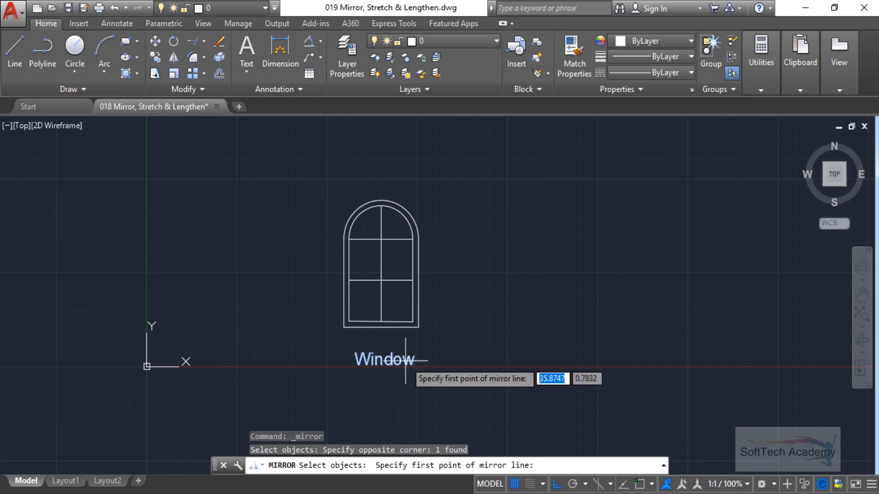
{"action": "left_click", "coordinate": [453, 382]}
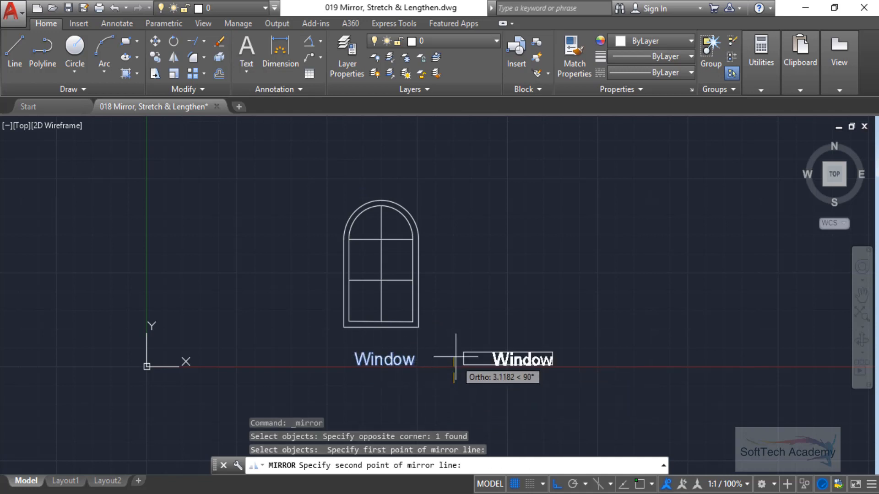
{"action": "left_click", "coordinate": [457, 325]}
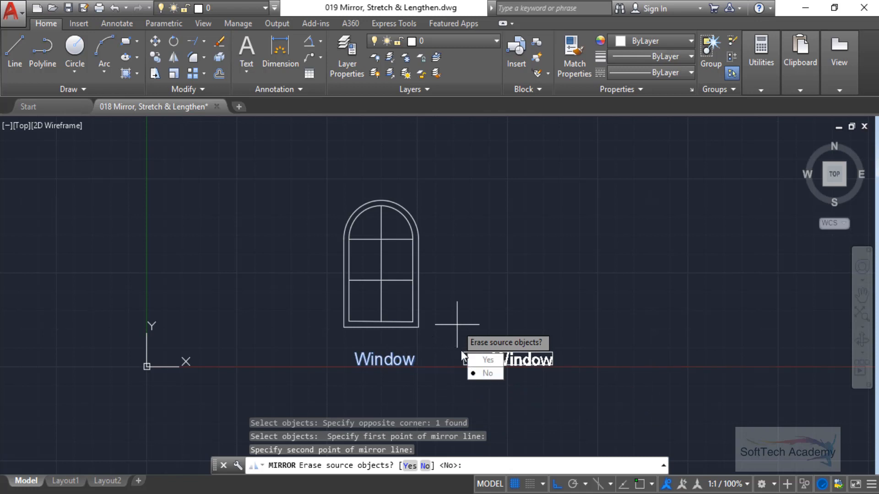
{"action": "left_click", "coordinate": [482, 371]}
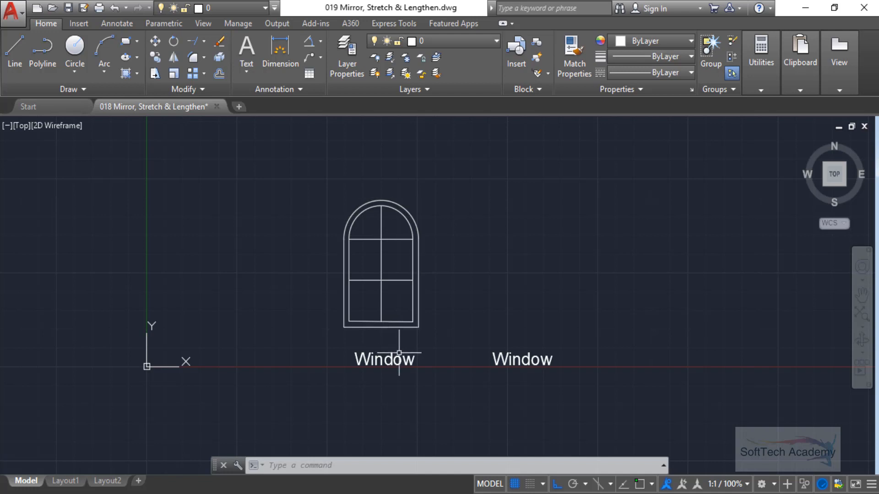
- Set the MIRRTEXT system variable to 1
{"action": "mouse_move", "coordinate": [399, 357]}
{"action": "type", "text": "MIRR"}
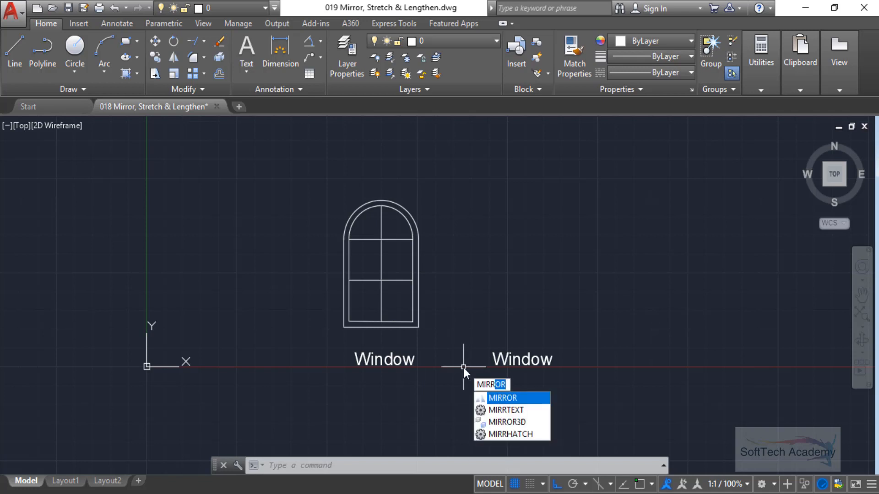
{"action": "type", "text": "TEXT"}
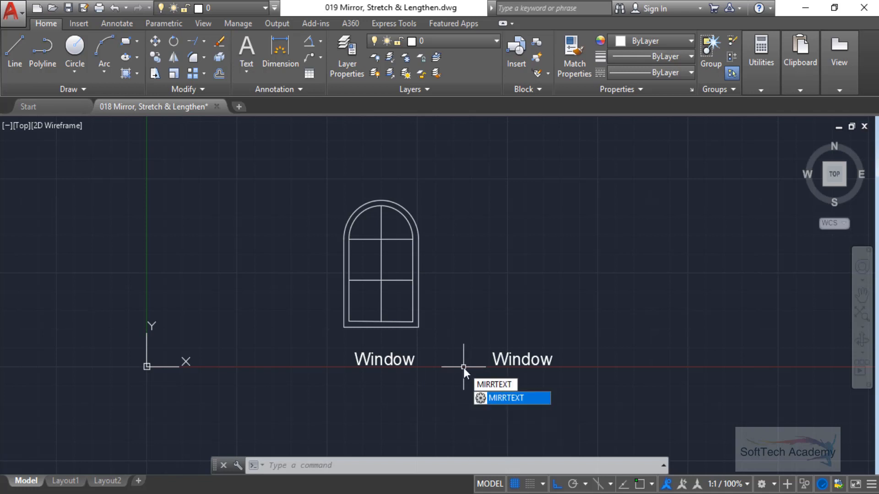
{"action": "key", "text": "Return"}
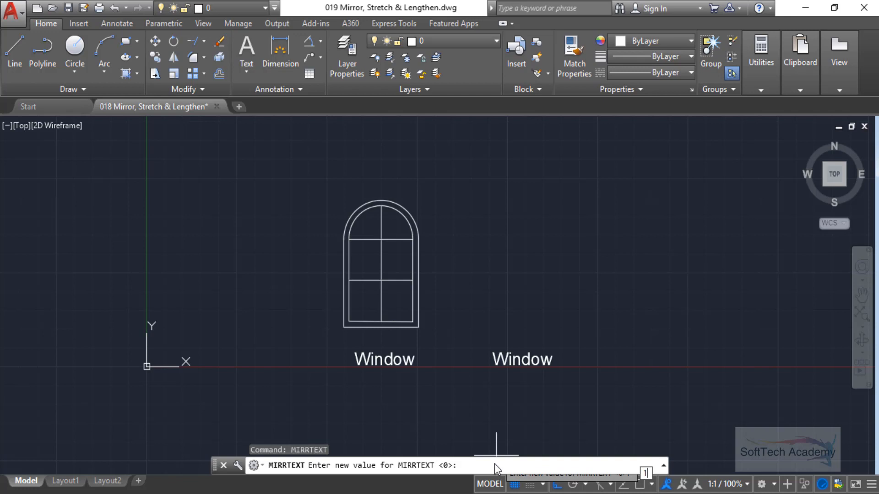
{"action": "key", "text": "Return"}
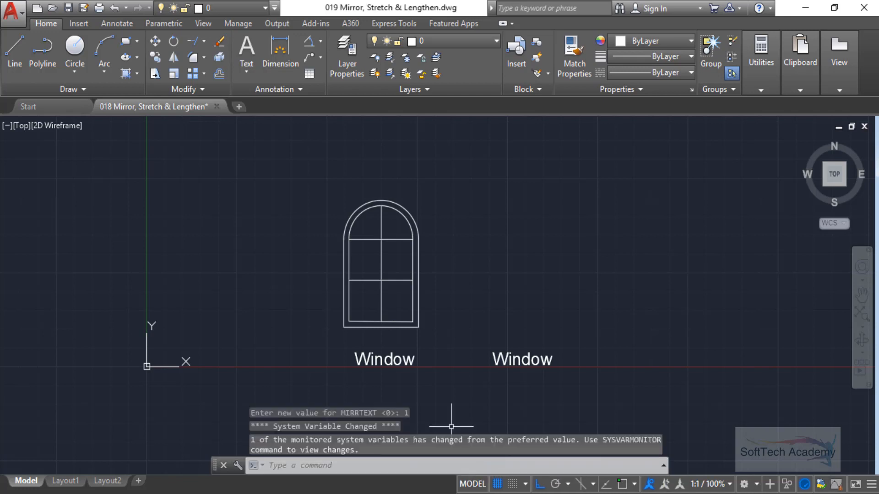
{"action": "left_click", "coordinate": [173, 58]}
{"action": "scroll", "coordinate": [393, 367], "scroll_direction": "up", "scroll_amount": 3}
{"action": "left_click", "coordinate": [427, 385]}
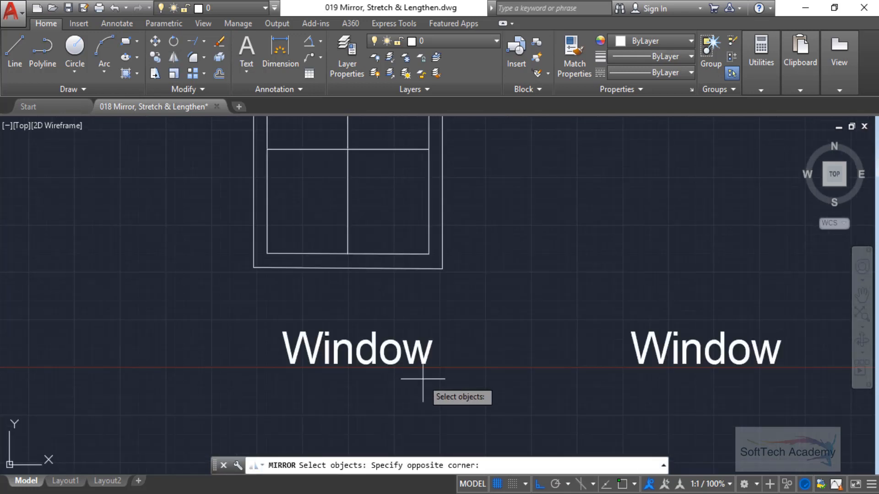
{"action": "left_click", "coordinate": [355, 319]}
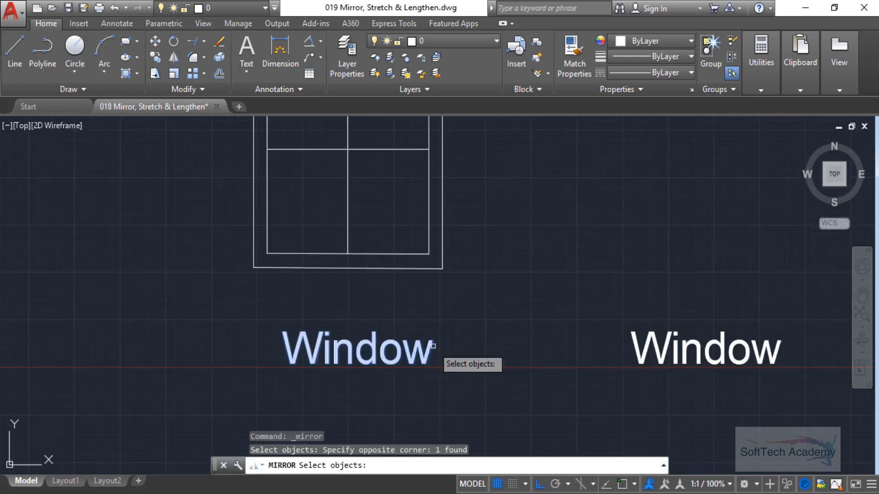
{"action": "key", "text": "Return"}
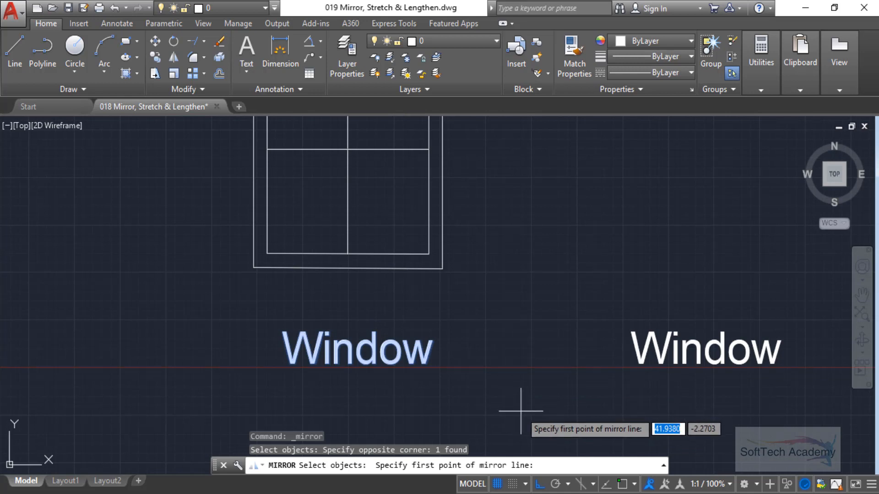
{"action": "key", "text": "Escape"}
{"action": "key", "text": "Escape"}
- Copy the "Window" label beneath the arched window to a spot directly below the original text
{"action": "scroll", "coordinate": [506, 304], "scroll_direction": "down", "scroll_amount": 3}
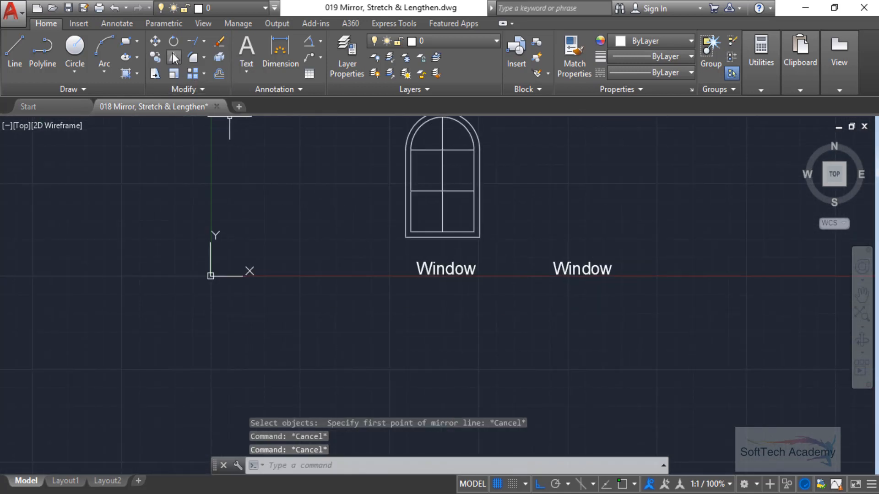
{"action": "left_click", "coordinate": [153, 57]}
{"action": "left_click", "coordinate": [459, 270]}
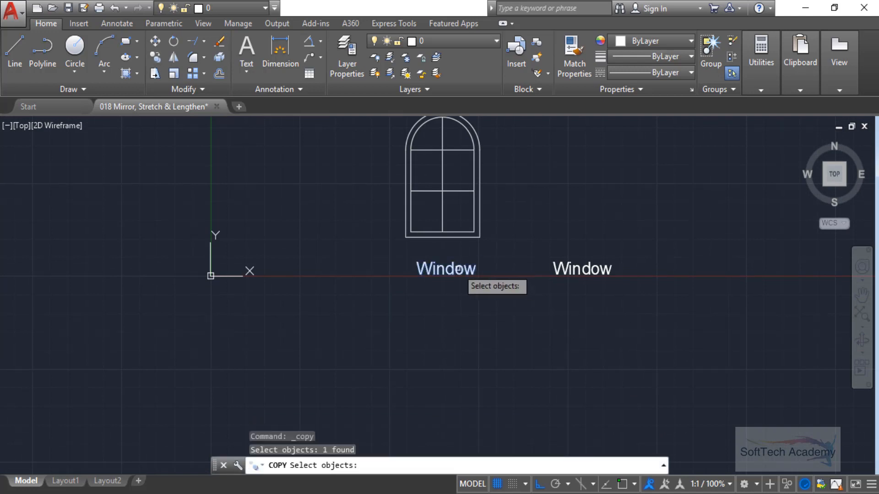
{"action": "key", "text": "Return"}
{"action": "left_click", "coordinate": [456, 269]}
{"action": "left_click", "coordinate": [456, 310]}
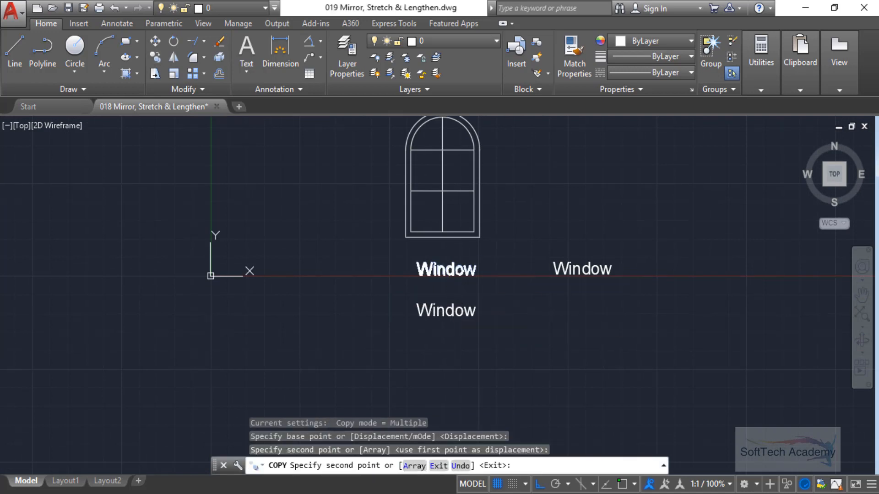
{"action": "key", "text": "Escape"}
{"action": "key", "text": "Escape"}
{"action": "key", "text": "Escape"}
- Try mirroring the lower "Window" text about a vertical line to its right with the source object erased
{"action": "left_click", "coordinate": [176, 63]}
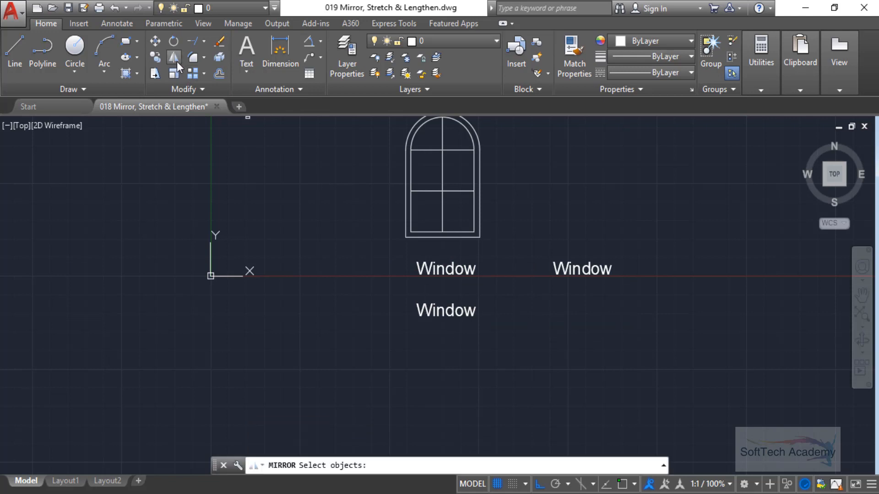
{"action": "left_click", "coordinate": [490, 326]}
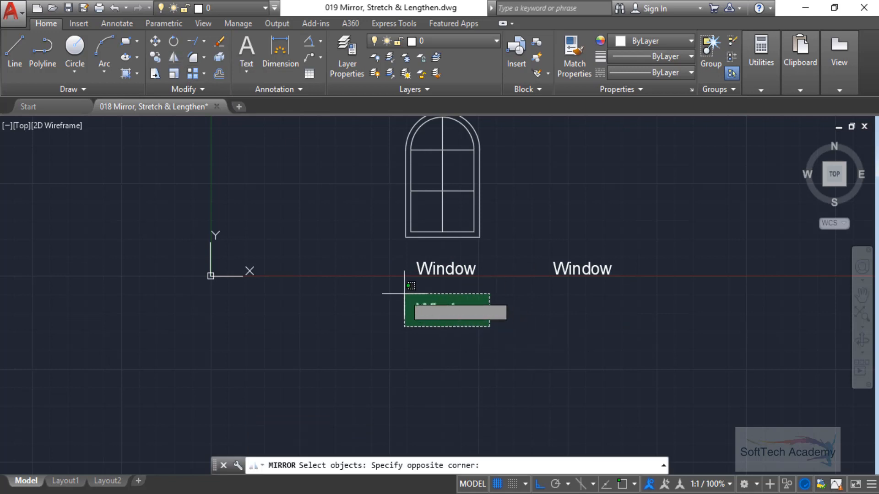
{"action": "left_click", "coordinate": [404, 294]}
{"action": "key", "text": "Return"}
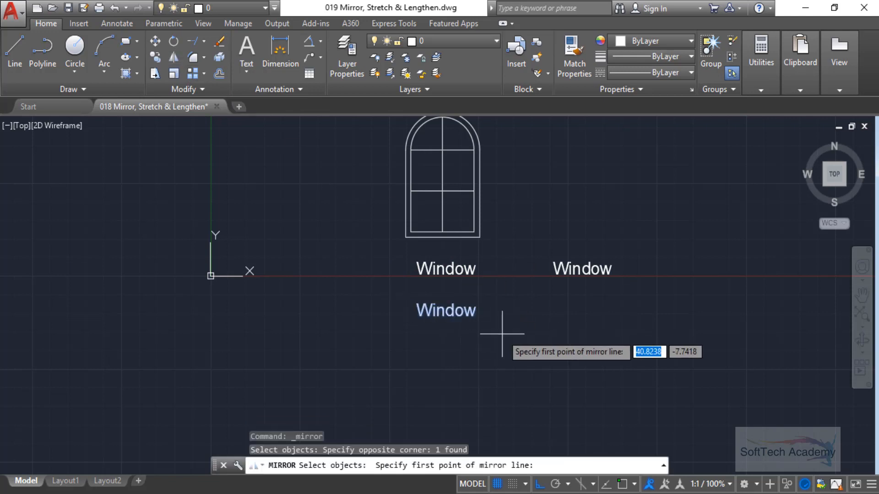
{"action": "left_click", "coordinate": [508, 334]}
{"action": "left_click", "coordinate": [506, 279]}
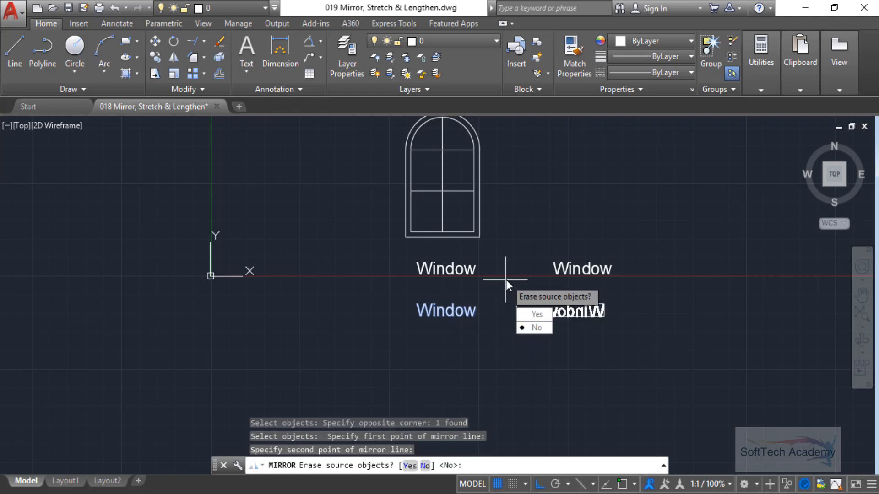
{"action": "left_click", "coordinate": [533, 313]}
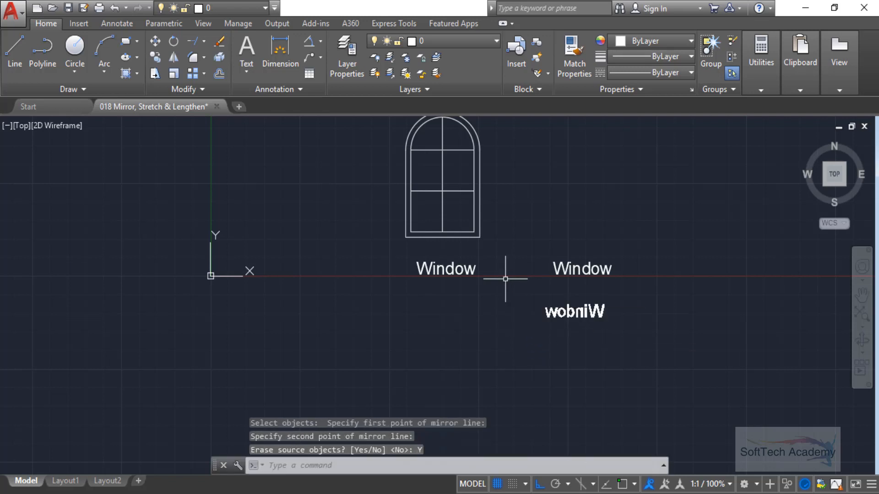
{"action": "key", "text": "ctrl+z"}
- Mirror the lower "Window" text about a vertical line to its right, keeping the source object
{"action": "left_click", "coordinate": [176, 57]}
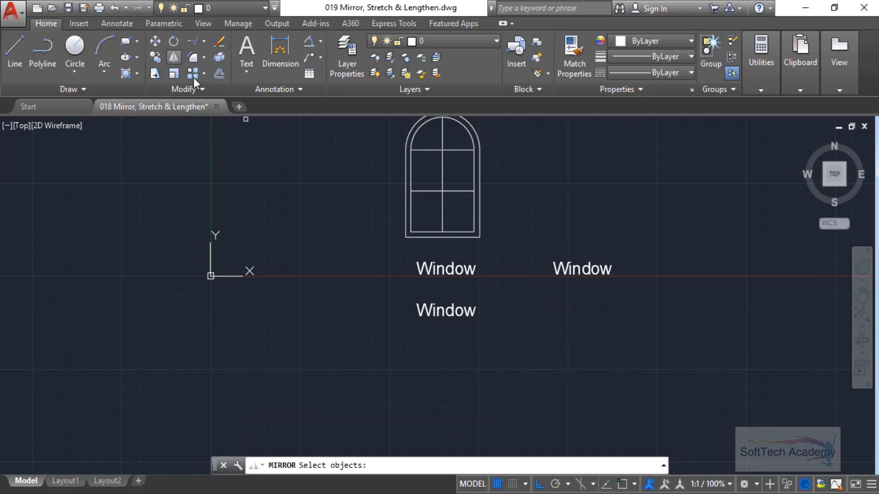
{"action": "left_click", "coordinate": [479, 336]}
{"action": "left_click", "coordinate": [430, 293]}
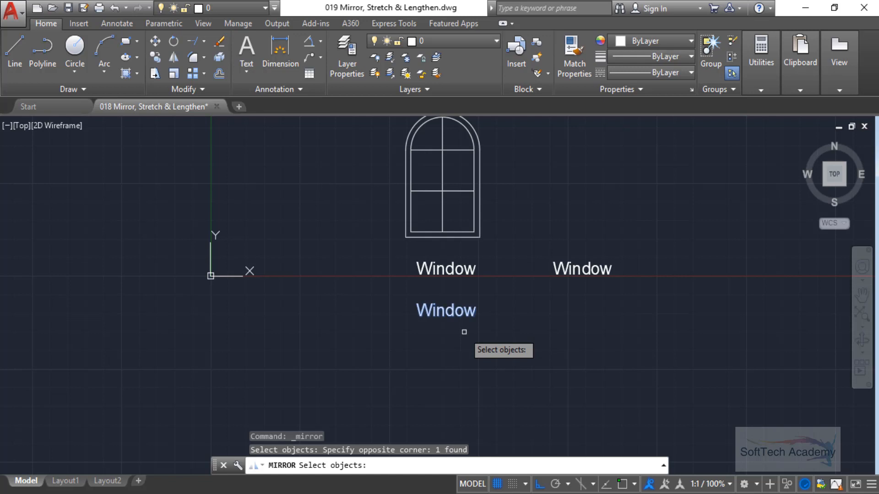
{"action": "key", "text": "Return"}
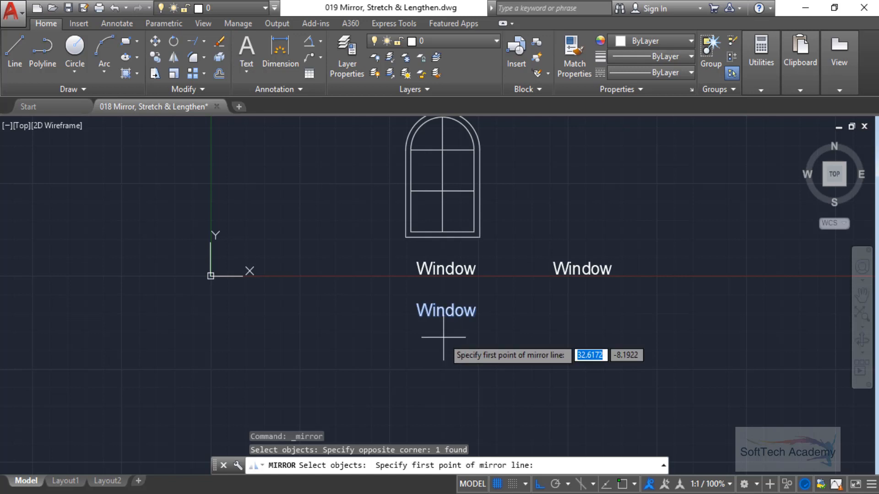
{"action": "left_click", "coordinate": [511, 332]}
{"action": "left_click", "coordinate": [512, 280]}
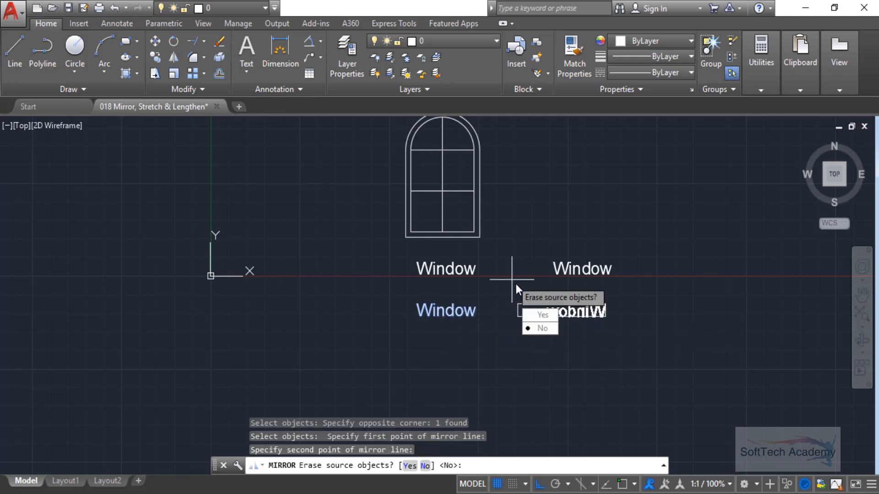
{"action": "left_click", "coordinate": [541, 330]}
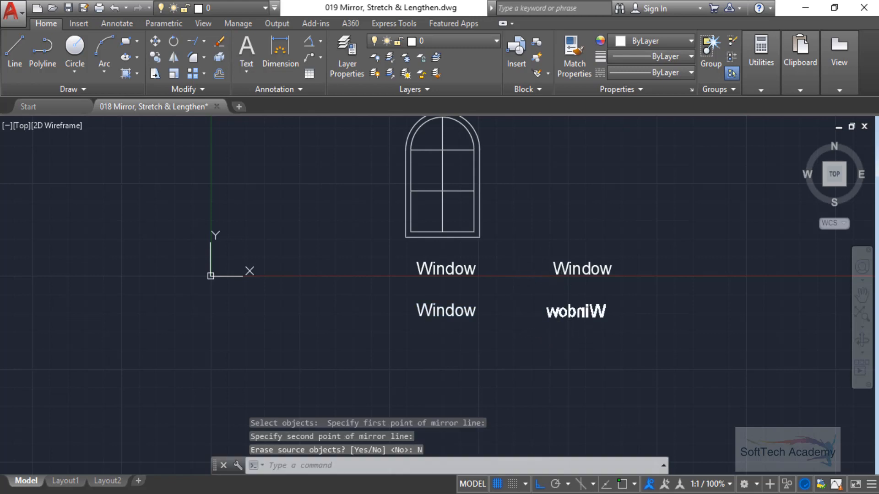
{"action": "key", "text": "Escape"}
{"action": "key", "text": "Escape"}
{"action": "scroll", "coordinate": [546, 312], "scroll_direction": "up", "scroll_amount": 3}
{"action": "scroll", "coordinate": [545, 312], "scroll_direction": "down", "scroll_amount": 1}
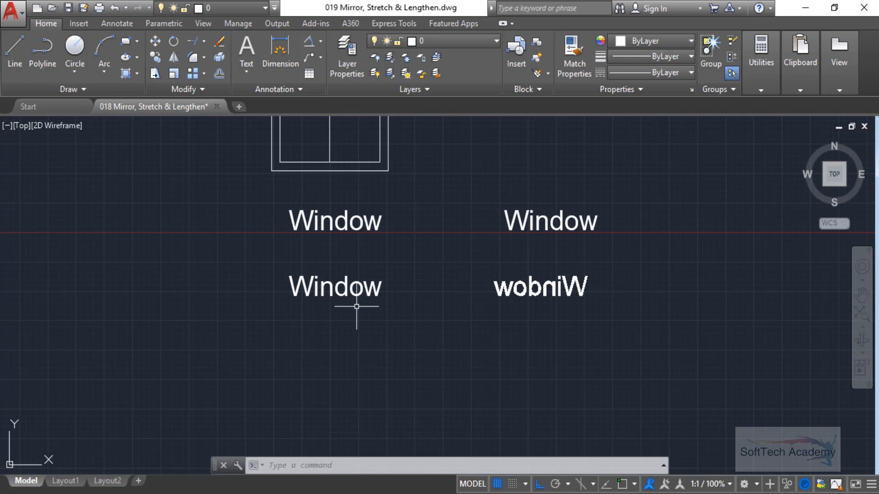
{"action": "key", "text": "Escape"}
{"action": "key", "text": "Escape"}
{"action": "key", "text": "Escape"}
{"action": "left_click", "coordinate": [174, 57]}
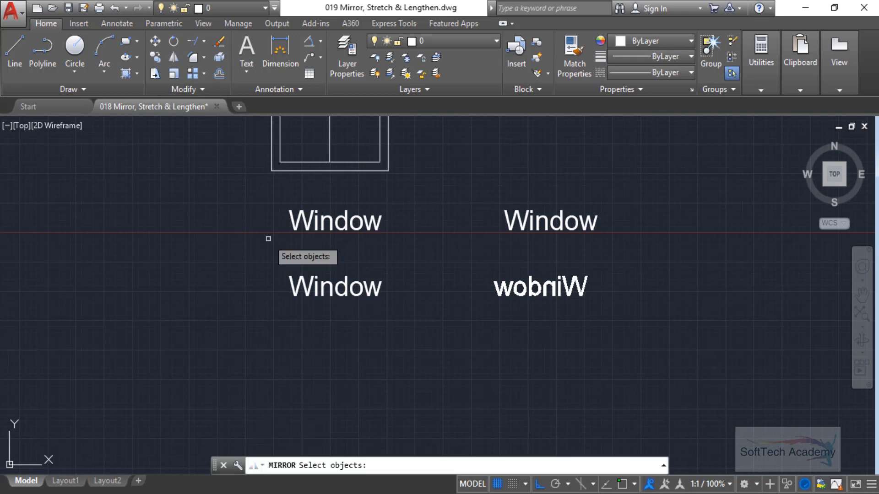
{"action": "left_click", "coordinate": [385, 328]}
{"action": "left_click", "coordinate": [339, 276]}
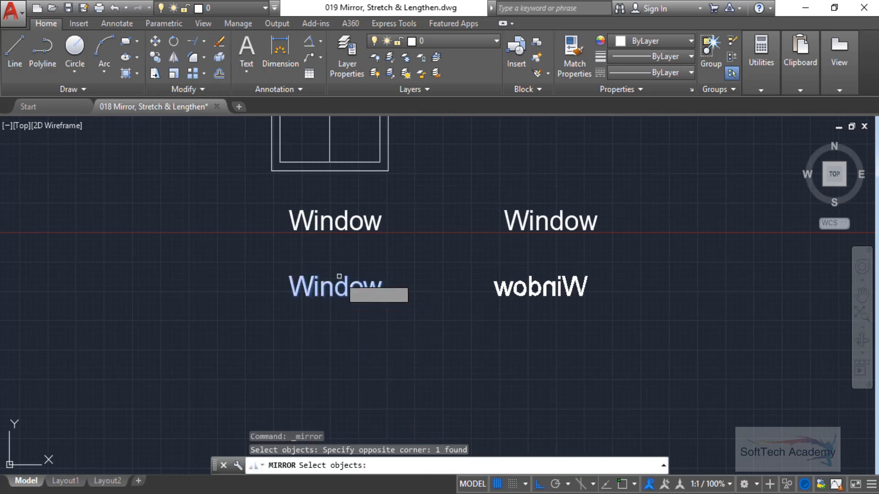
{"action": "key", "text": "Escape"}
{"action": "key", "text": "Escape"}
{"action": "key", "text": "Escape"}
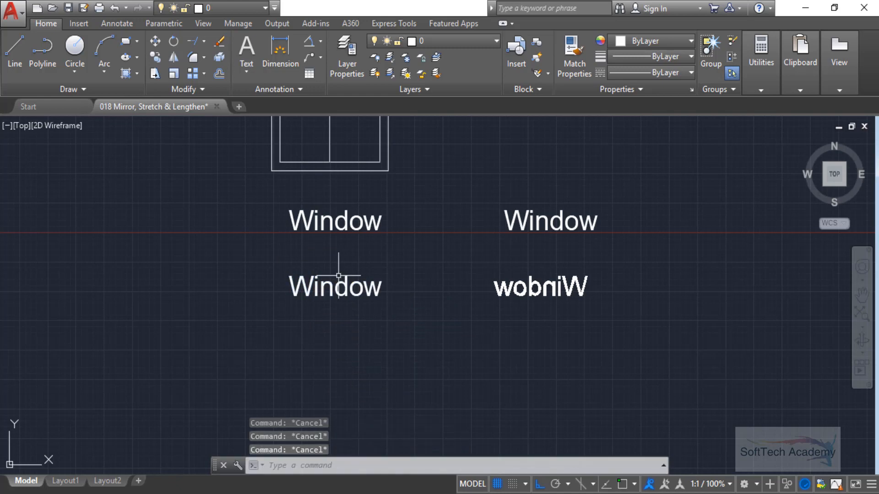
- Set the MIRRTEXT system variable back to 0
{"action": "scroll", "coordinate": [451, 274], "scroll_direction": "down", "scroll_amount": 4}
{"action": "scroll", "coordinate": [452, 275], "scroll_direction": "up", "scroll_amount": 4}
{"action": "middle_click_drag", "start_coordinate": [412, 335], "coordinate": [402, 359]}
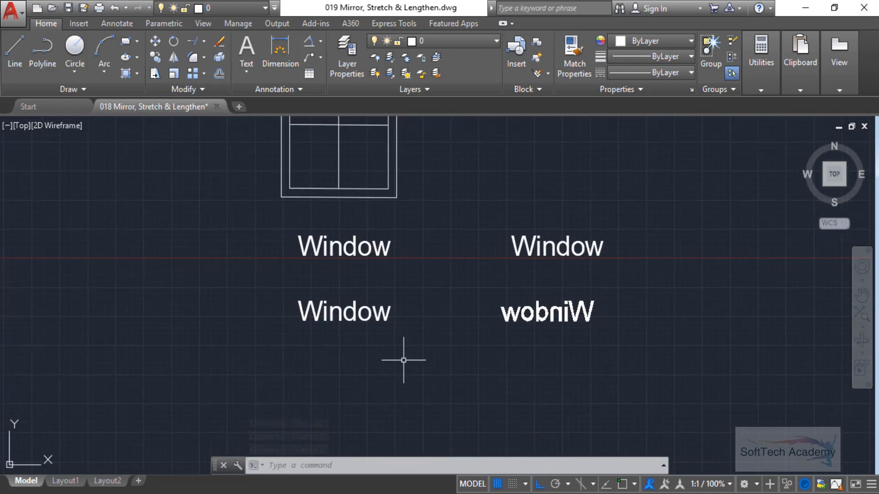
{"action": "type", "text": "mirrtext"}
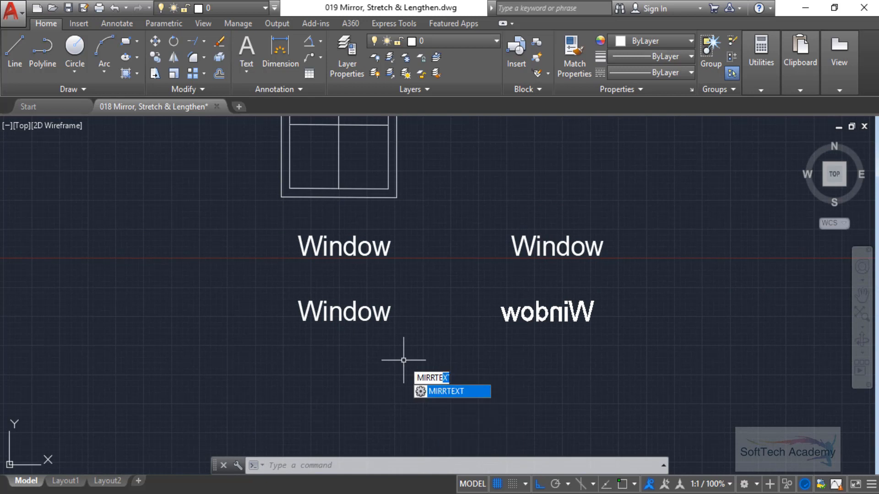
{"action": "key", "text": "Return"}
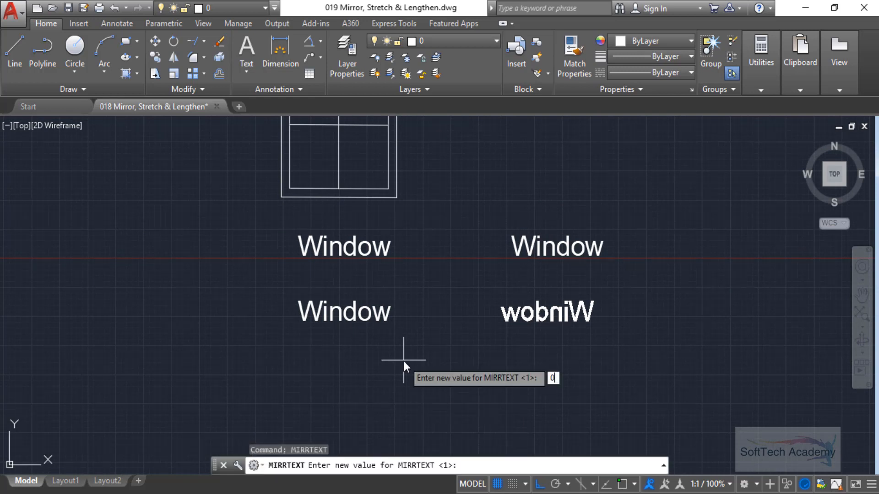
{"action": "key", "text": "Return"}
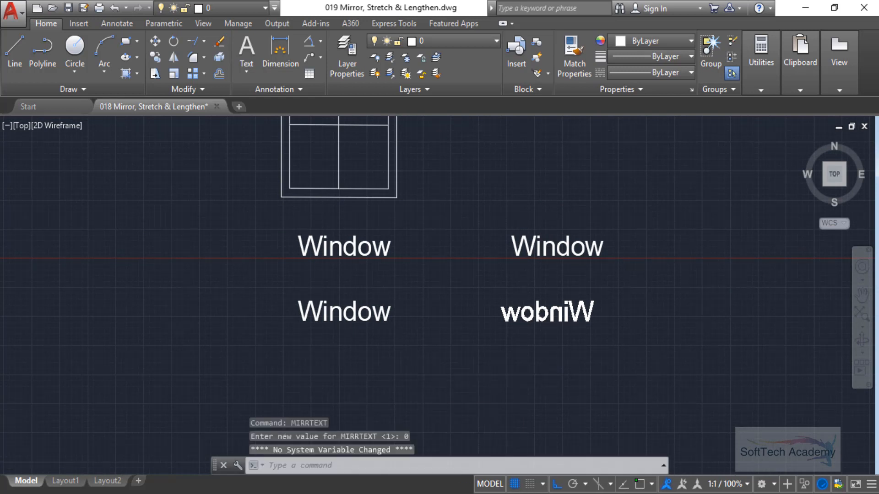
- Delete all four "Window" text labels below the arched window
{"action": "scroll", "coordinate": [465, 310], "scroll_direction": "down", "scroll_amount": 3}
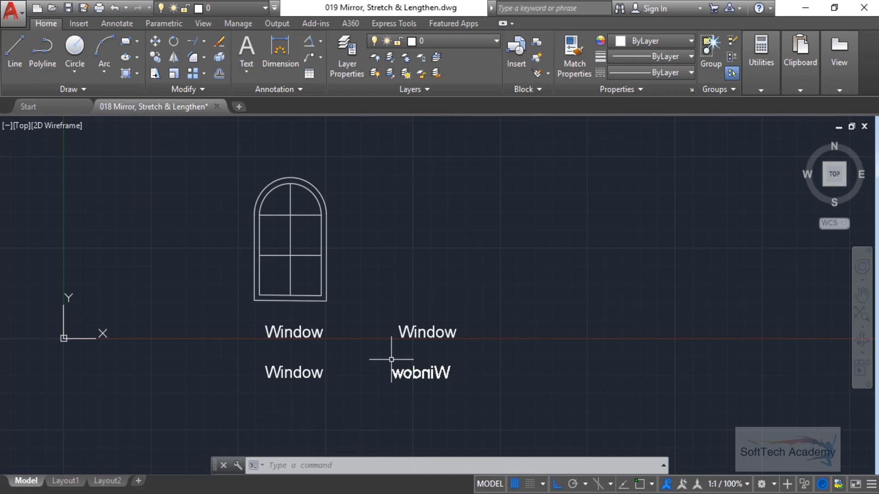
{"action": "key", "text": "Escape"}
{"action": "key", "text": "Escape"}
{"action": "key", "text": "Escape"}
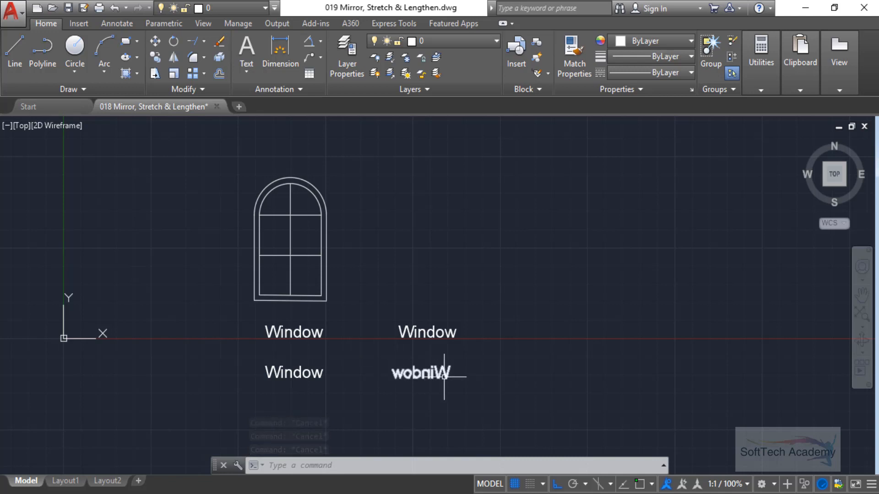
{"action": "left_click", "coordinate": [472, 411]}
{"action": "left_click", "coordinate": [295, 331]}
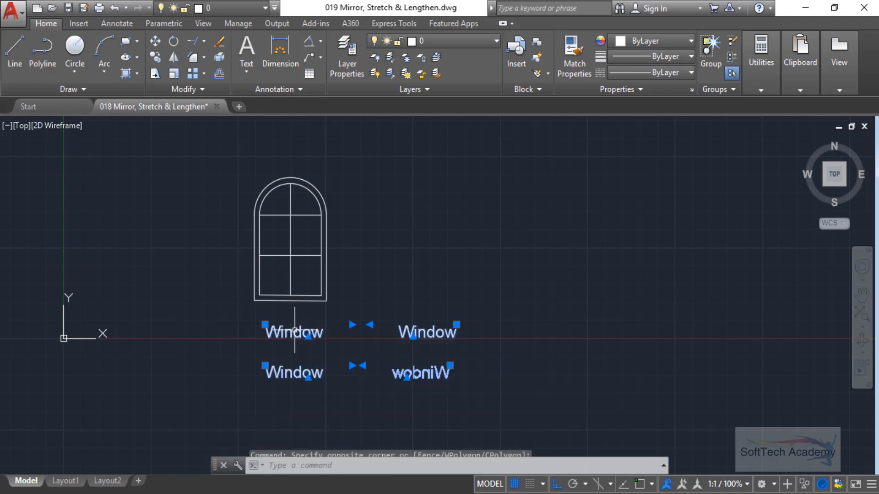
{"action": "key", "text": "Delete"}
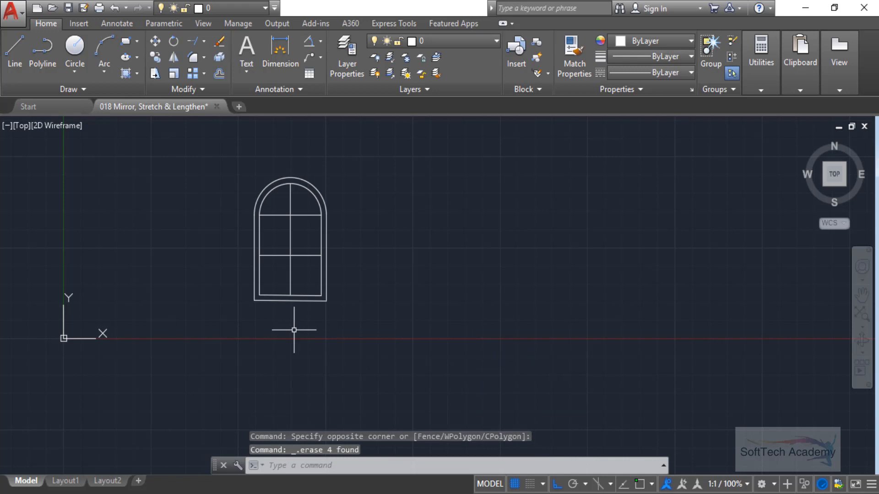
{"action": "scroll", "coordinate": [240, 247], "scroll_direction": "down", "scroll_amount": 5}
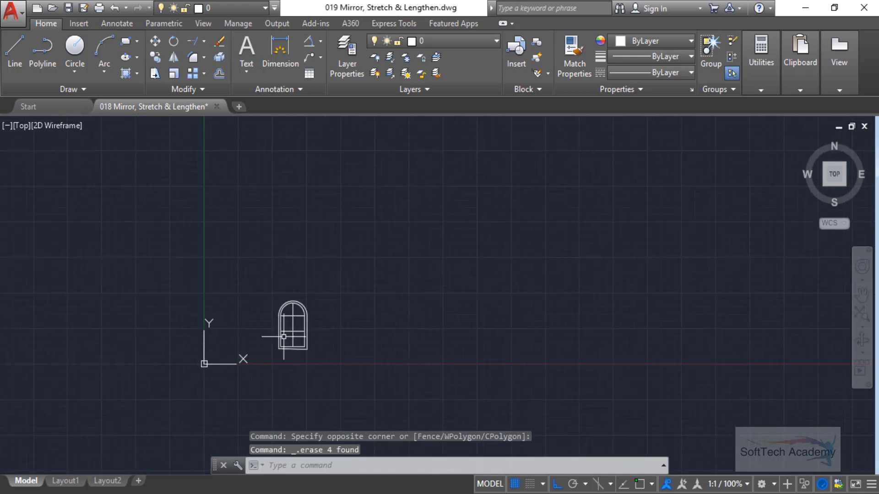
{"action": "scroll", "coordinate": [284, 336], "scroll_direction": "up", "scroll_amount": 2}
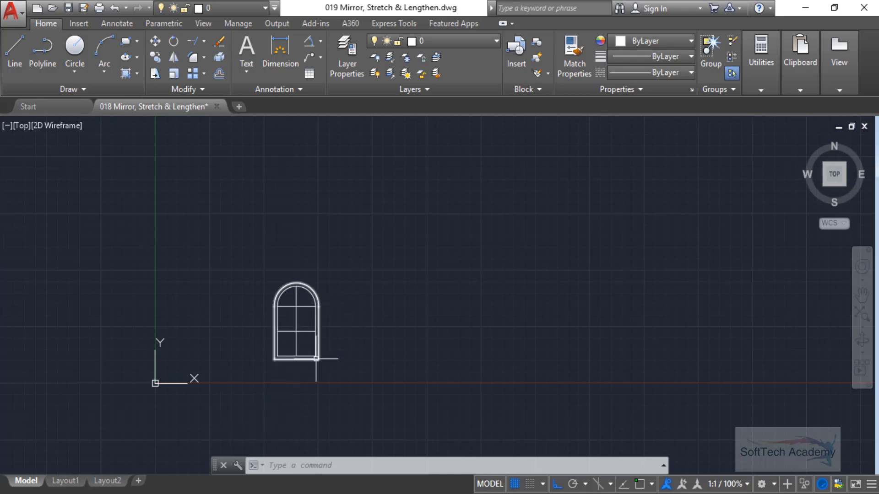
{"action": "scroll", "coordinate": [318, 354], "scroll_direction": "up", "scroll_amount": 4}
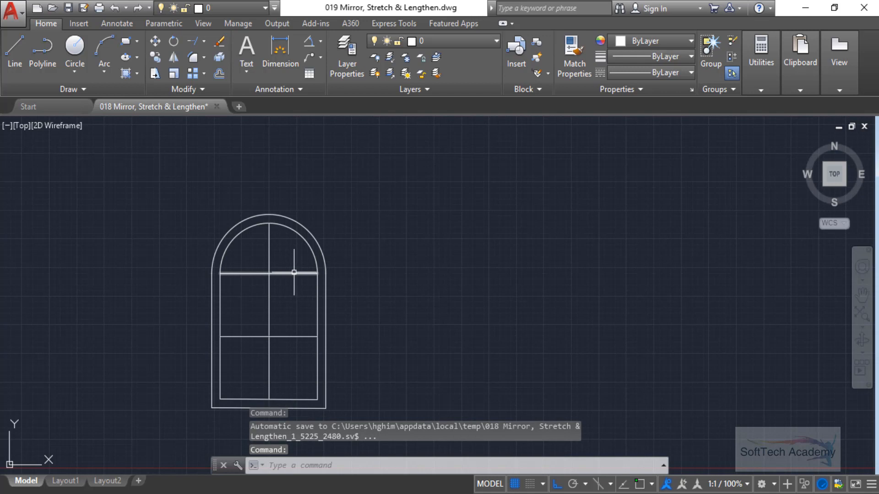
{"action": "mouse_move", "coordinate": [294, 272]}
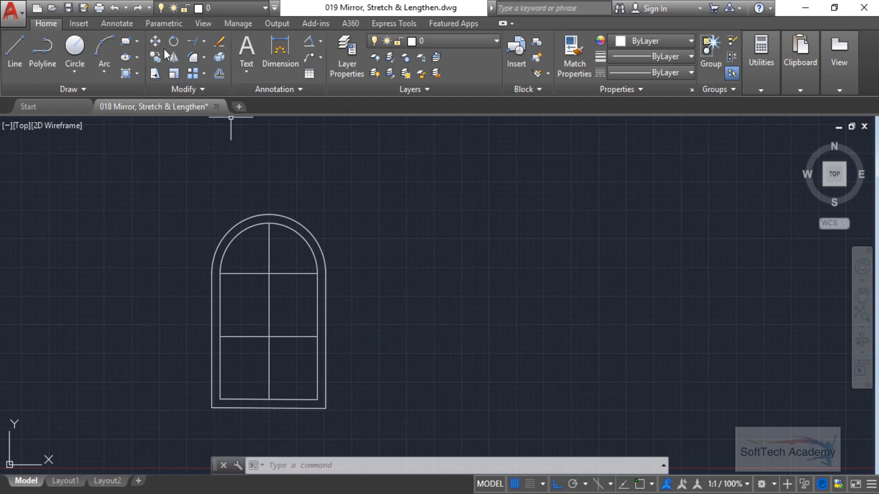
{"action": "left_click", "coordinate": [152, 77]}
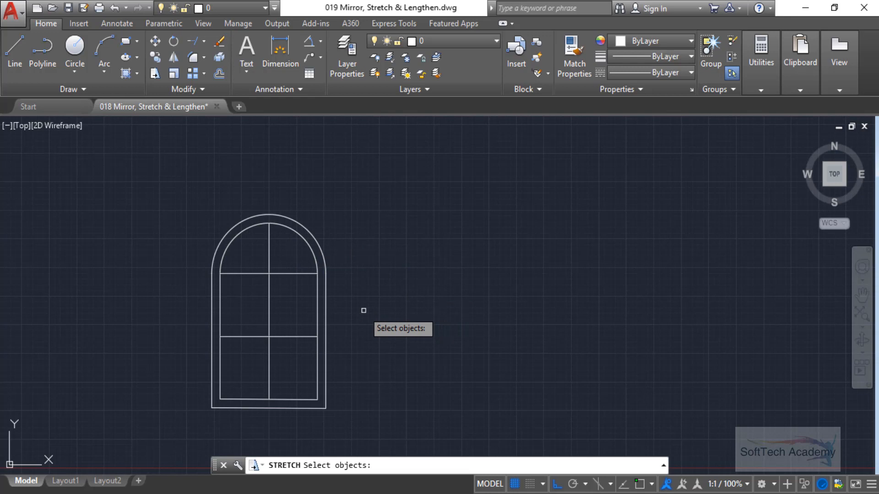
{"action": "key", "text": "Escape"}
{"action": "key", "text": "Escape"}
{"action": "key", "text": "Escape"}
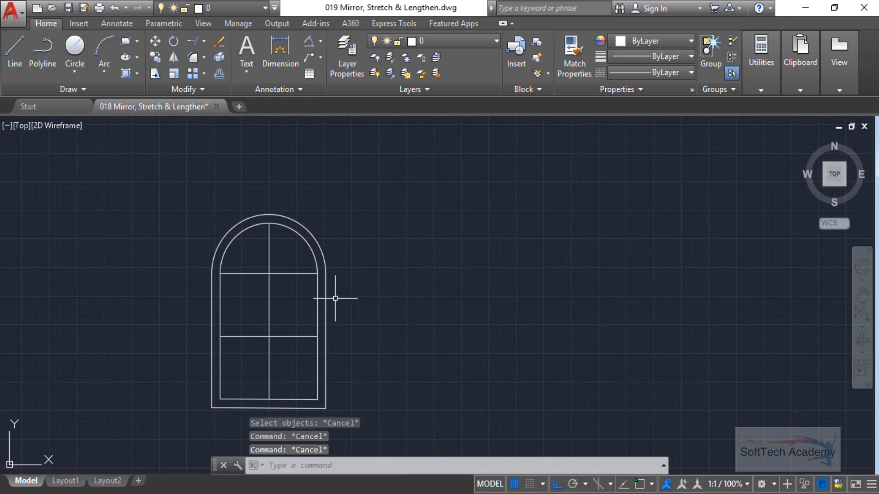
- Try stretching the arched window straight upward, capturing its upper part with a crossing window and using the upper glazing-bar intersection as base point
{"action": "left_click", "coordinate": [156, 75]}
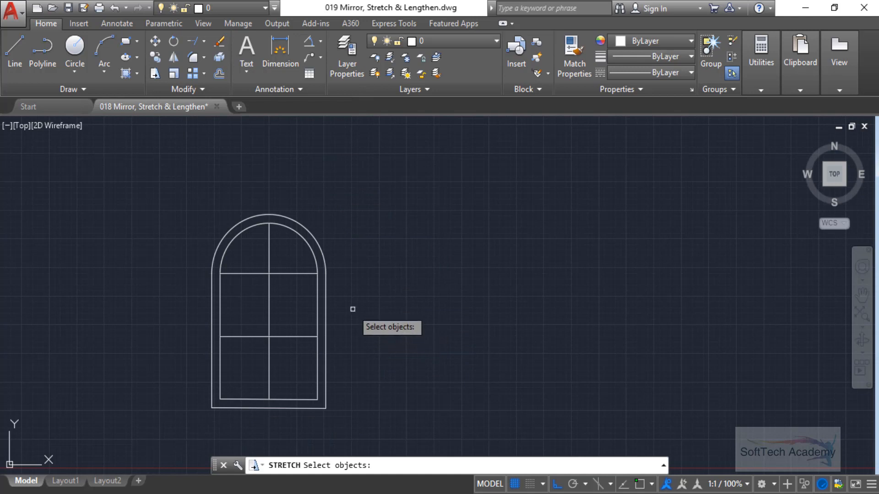
{"action": "middle_click_drag", "start_coordinate": [353, 308], "coordinate": [392, 349]}
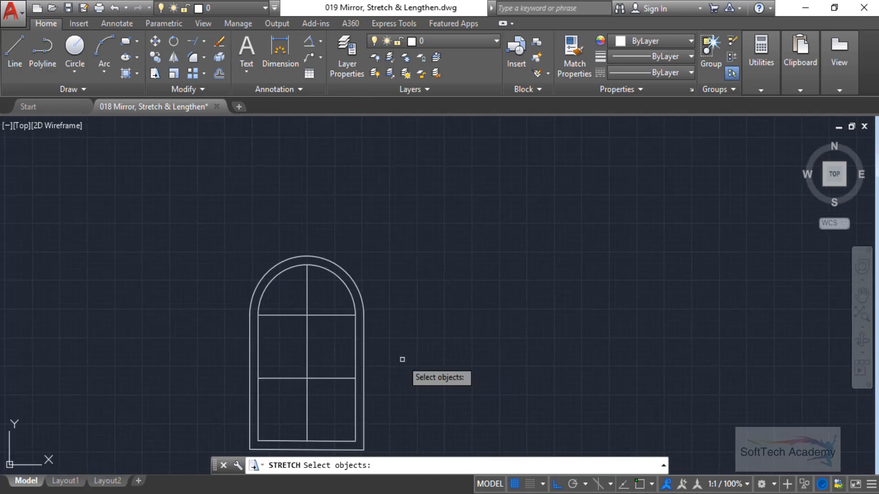
{"action": "left_click", "coordinate": [424, 369]}
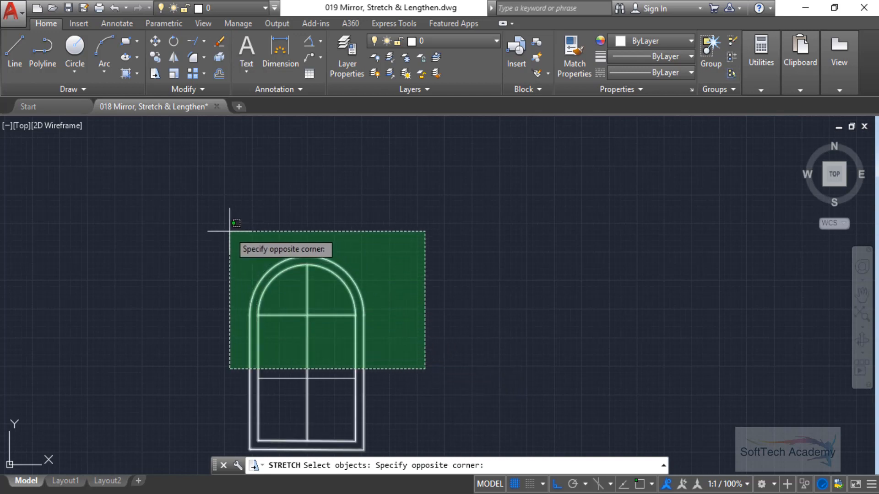
{"action": "mouse_move", "coordinate": [227, 210]}
{"action": "middle_mouse_down"}
{"action": "mouse_move", "coordinate": [218, 150]}
{"action": "mouse_move", "coordinate": [239, 175]}
{"action": "middle_mouse_up"}
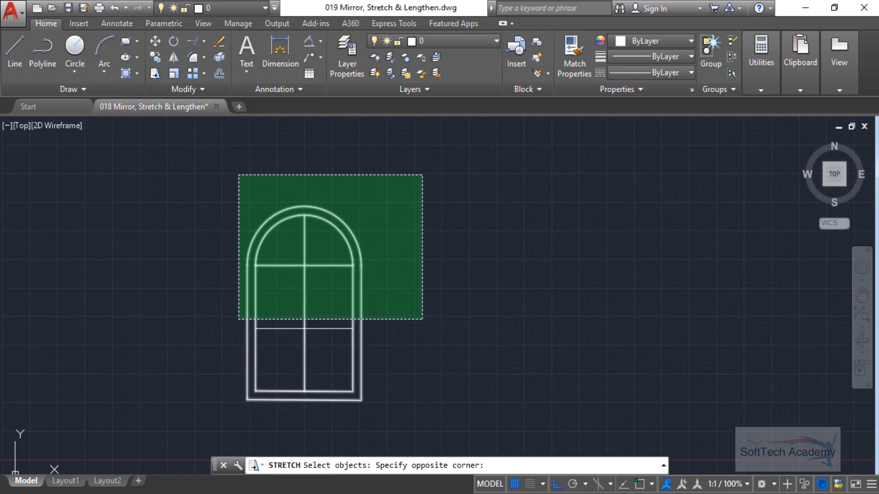
{"action": "scroll", "coordinate": [206, 186], "scroll_direction": "up", "scroll_amount": 2}
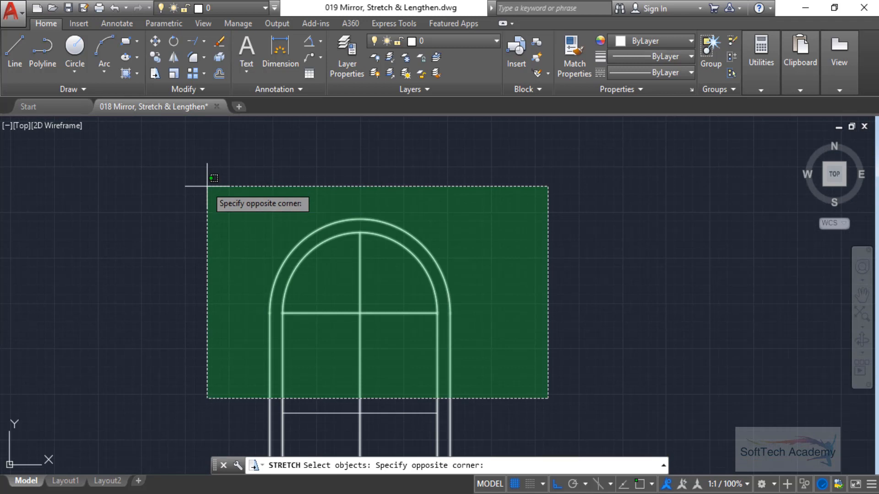
{"action": "scroll", "coordinate": [207, 186], "scroll_direction": "down", "scroll_amount": 4}
{"action": "middle_click_drag", "start_coordinate": [202, 173], "coordinate": [233, 225]}
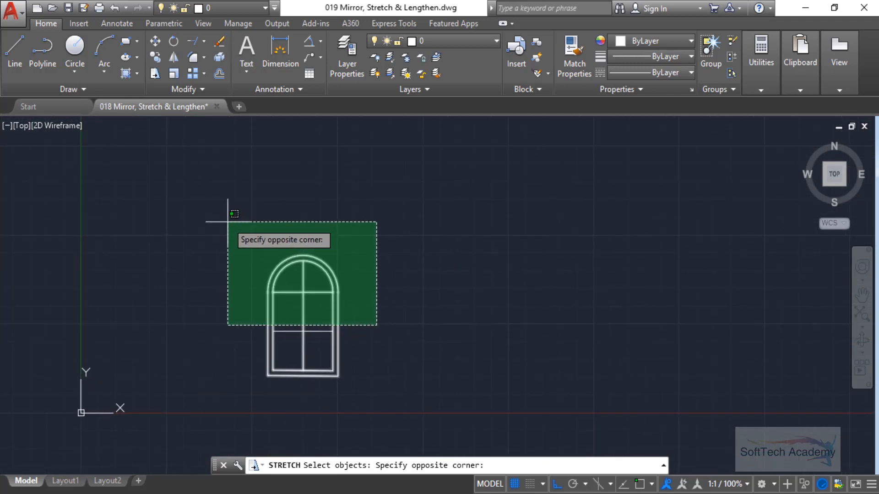
{"action": "scroll", "coordinate": [230, 222], "scroll_direction": "up", "scroll_amount": 2}
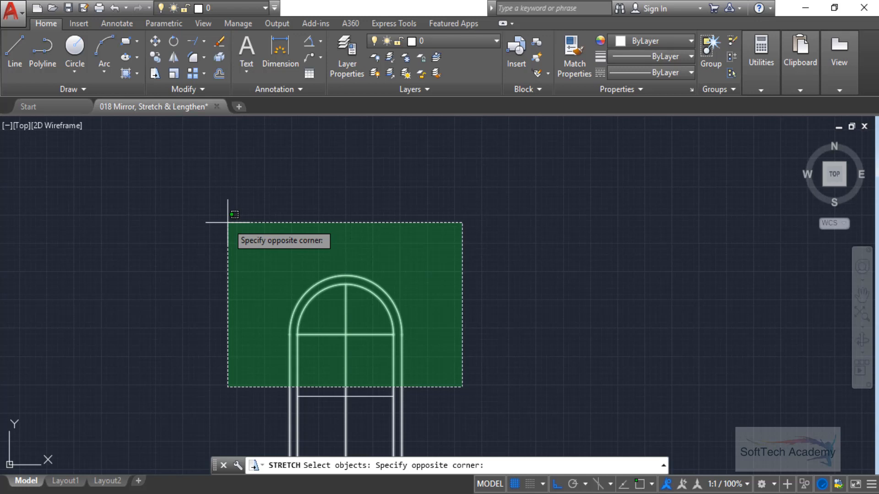
{"action": "middle_click_drag", "start_coordinate": [239, 226], "coordinate": [239, 168]}
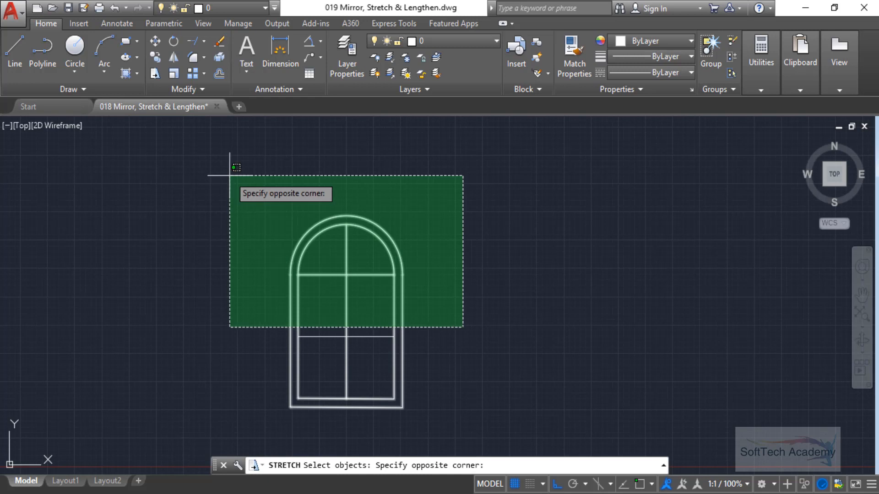
{"action": "left_click", "coordinate": [231, 175]}
{"action": "key", "text": "Return"}
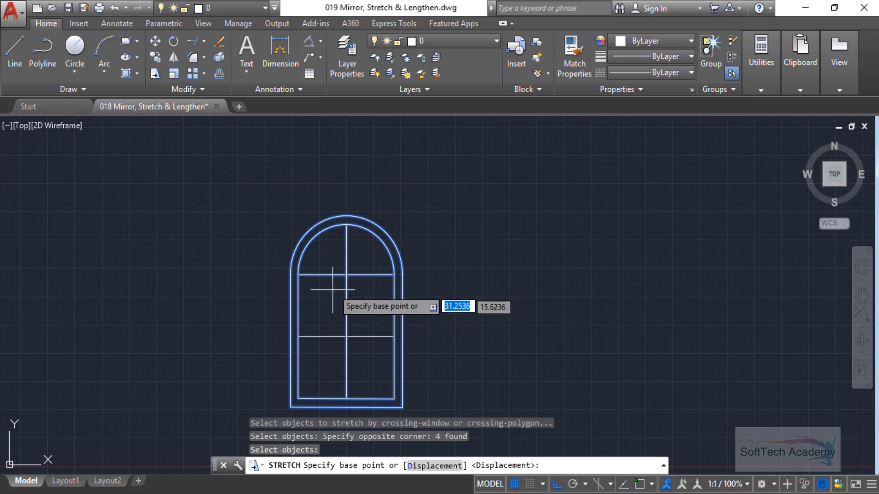
{"action": "left_click", "coordinate": [347, 275]}
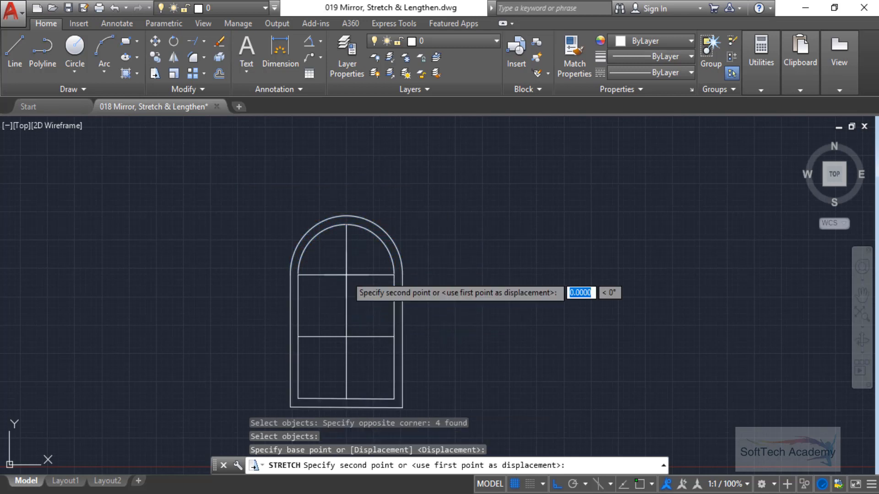
{"action": "scroll", "coordinate": [348, 226], "scroll_direction": "down", "scroll_amount": 2}
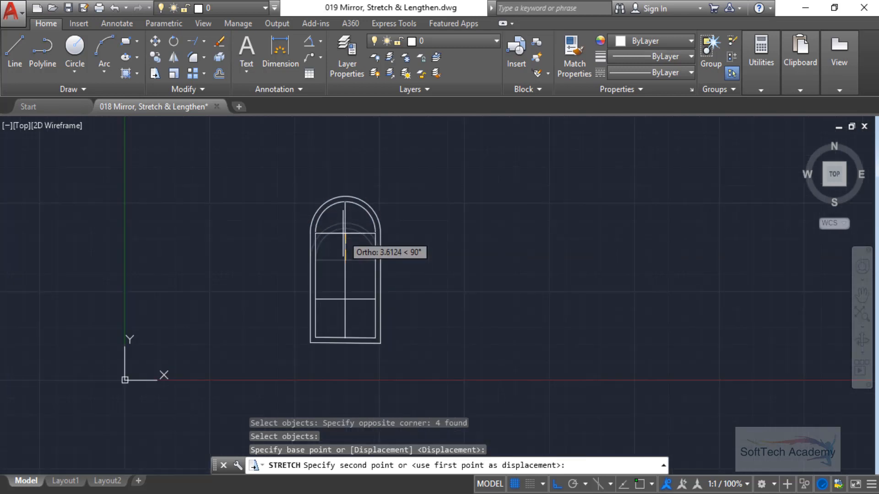
{"action": "scroll", "coordinate": [348, 293], "scroll_direction": "down", "scroll_amount": 2}
{"action": "scroll", "coordinate": [350, 296], "scroll_direction": "up", "scroll_amount": 2}
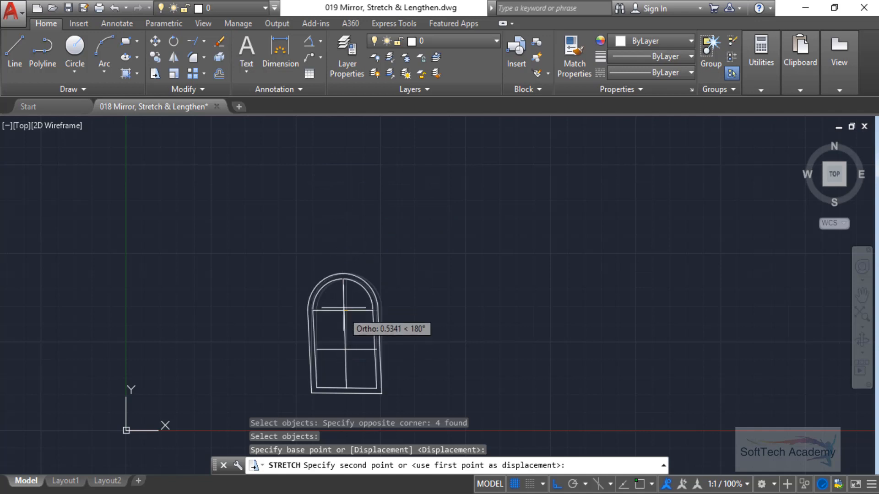
{"action": "scroll", "coordinate": [371, 238], "scroll_direction": "down", "scroll_amount": 3}
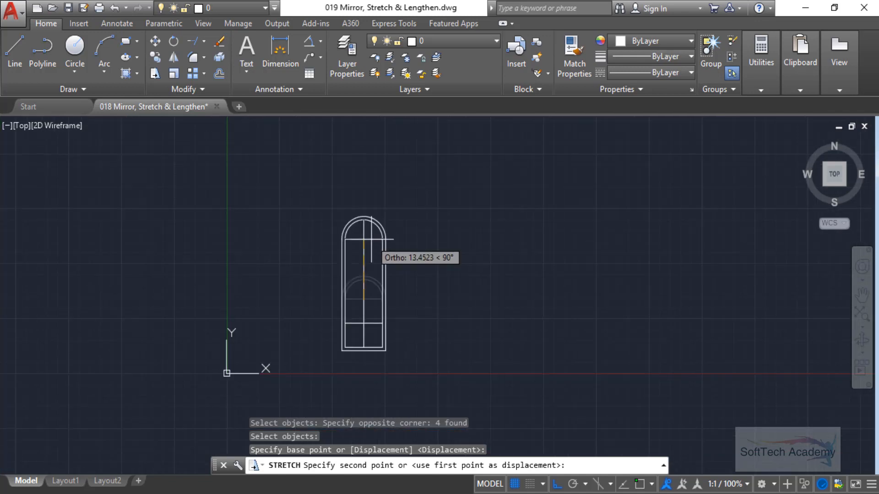
{"action": "scroll", "coordinate": [371, 239], "scroll_direction": "up", "scroll_amount": 2}
{"action": "left_click", "coordinate": [373, 202]}
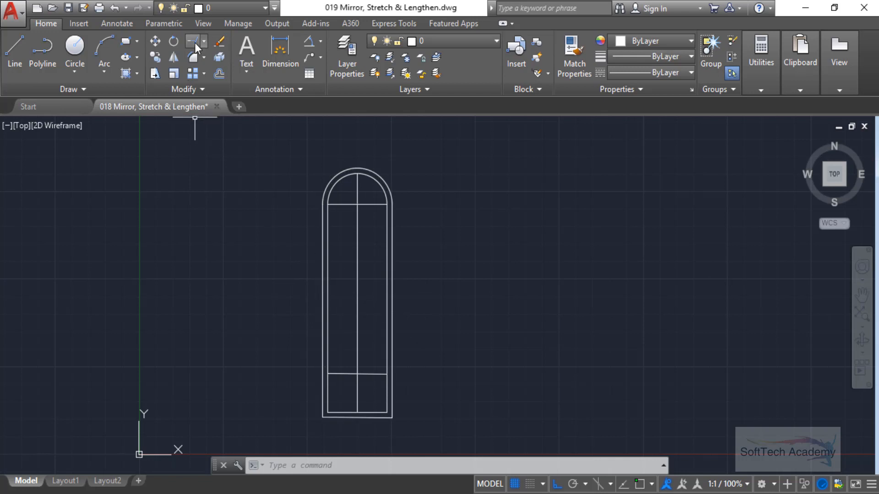
- Try stretching the window's arched upper part horizontally to the left from its glazing-bar intersection, and undo both stretches
{"action": "left_click", "coordinate": [160, 72]}
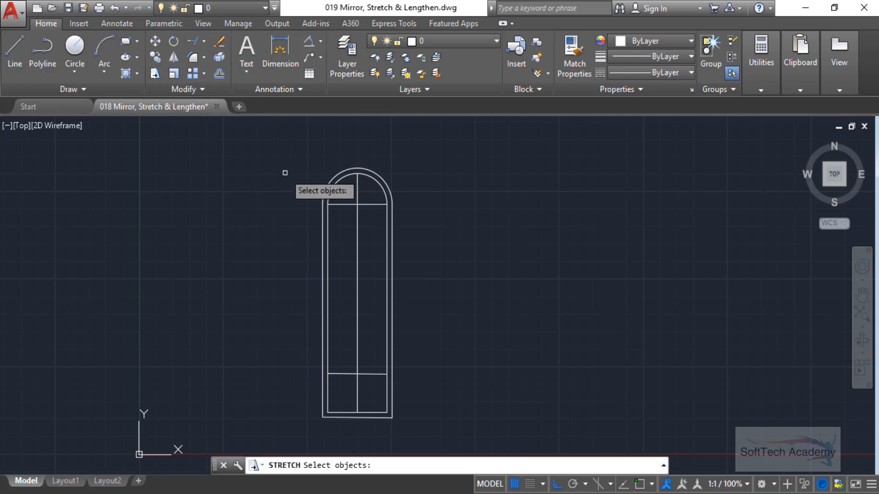
{"action": "left_click", "coordinate": [440, 287]}
{"action": "left_click", "coordinate": [293, 146]}
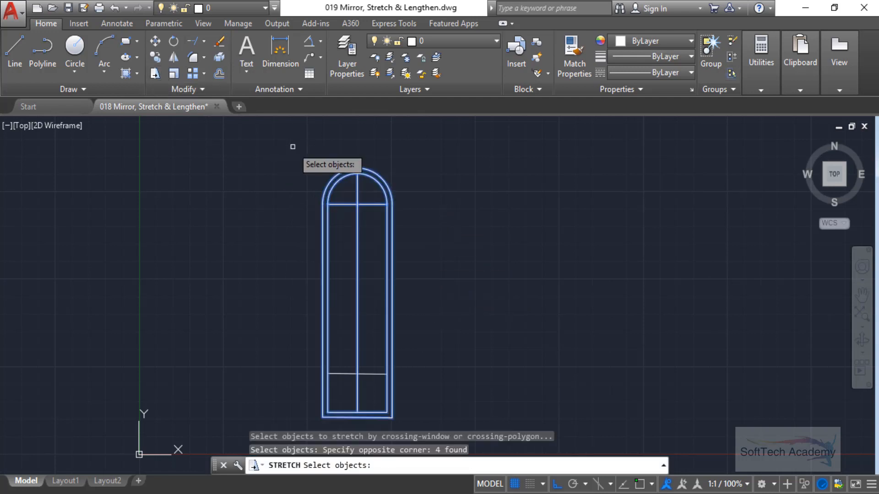
{"action": "key", "text": "Return"}
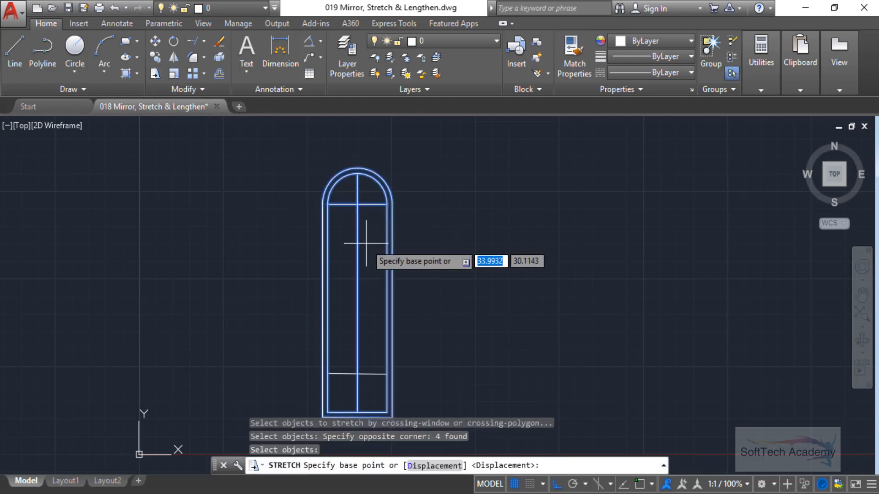
{"action": "left_click", "coordinate": [357, 201]}
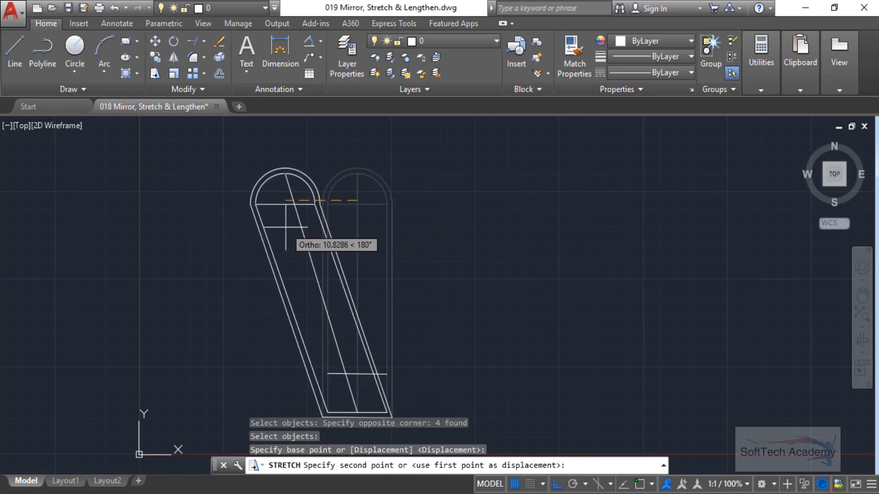
{"action": "left_click", "coordinate": [293, 227]}
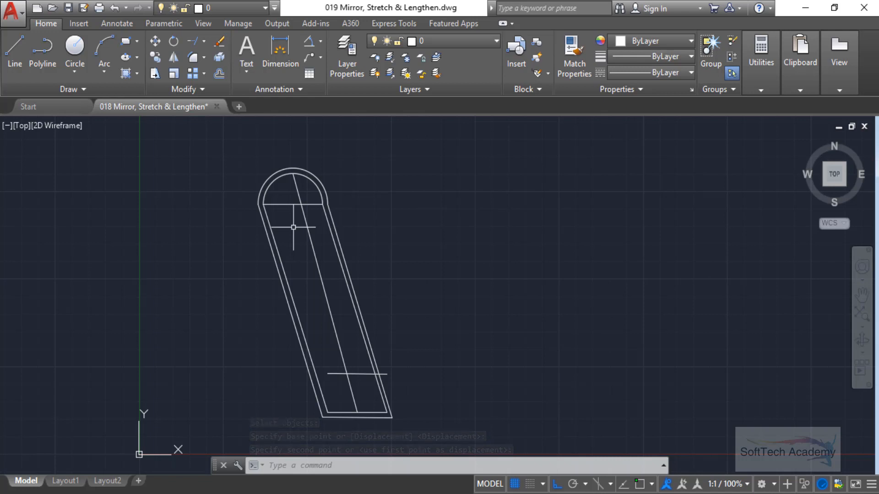
{"action": "key", "text": "ctrl+z"}
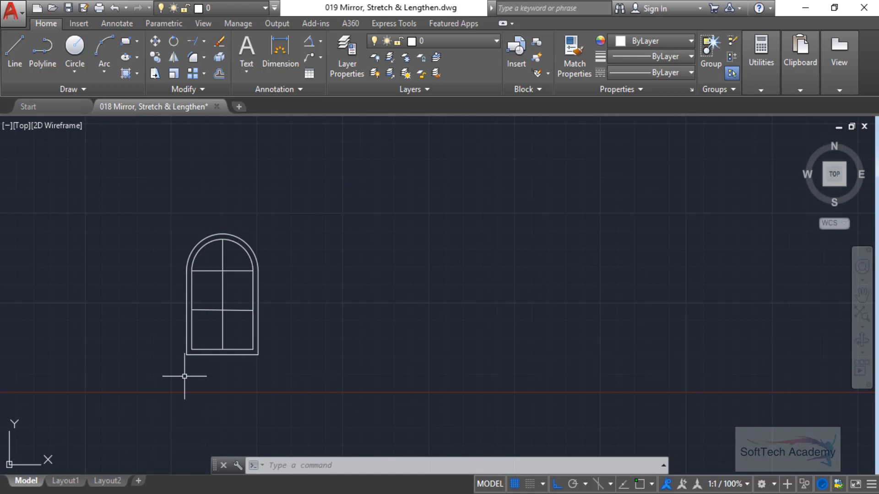
- Draw a horizontal line about 31 units long to the right of the arched window
{"action": "type", "text": "l"}
{"action": "key", "text": "Return"}
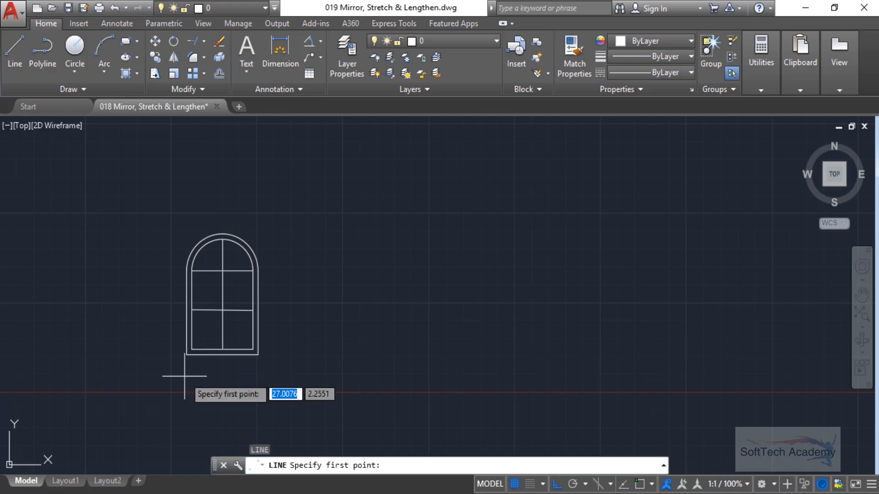
{"action": "left_click", "coordinate": [304, 300]}
{"action": "left_click", "coordinate": [526, 301]}
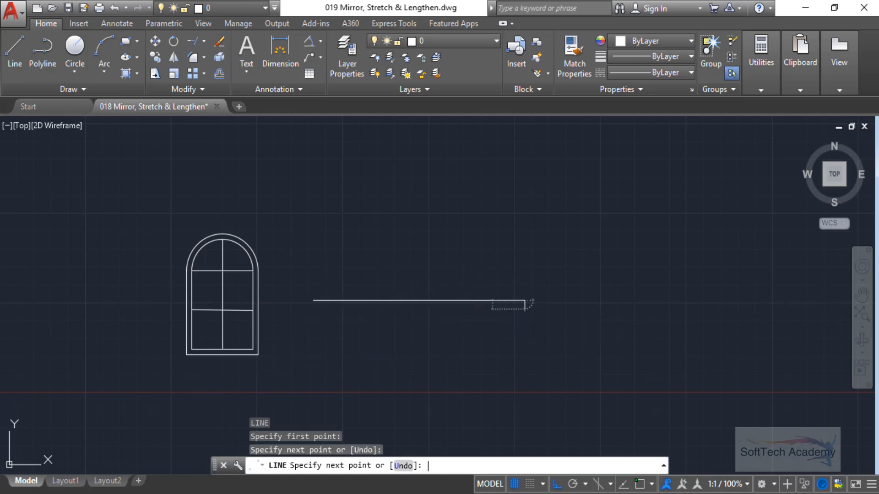
{"action": "key", "text": "Return"}
- Draw a three-point arc bulging upward to the right of the horizontal line, with Ortho mode turned off
{"action": "type", "text": "arc"}
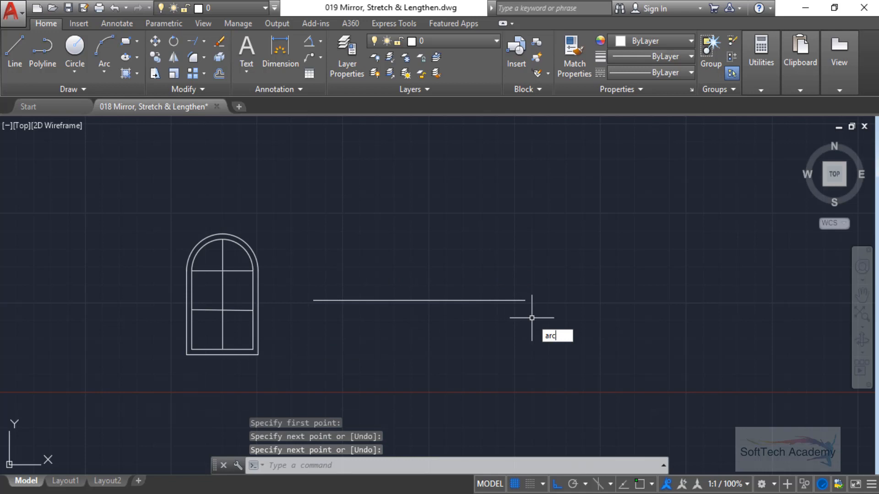
{"action": "key", "text": "Return"}
{"action": "left_click", "coordinate": [556, 316]}
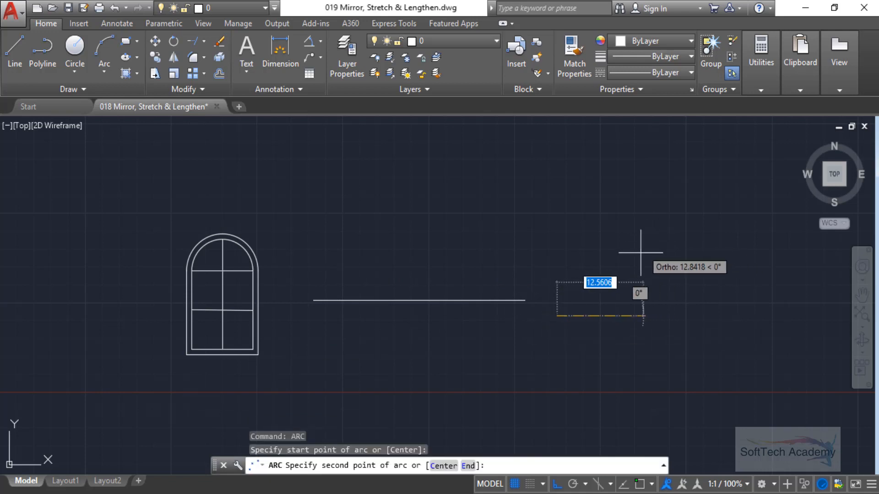
{"action": "left_click", "coordinate": [556, 484]}
{"action": "left_click", "coordinate": [647, 251]}
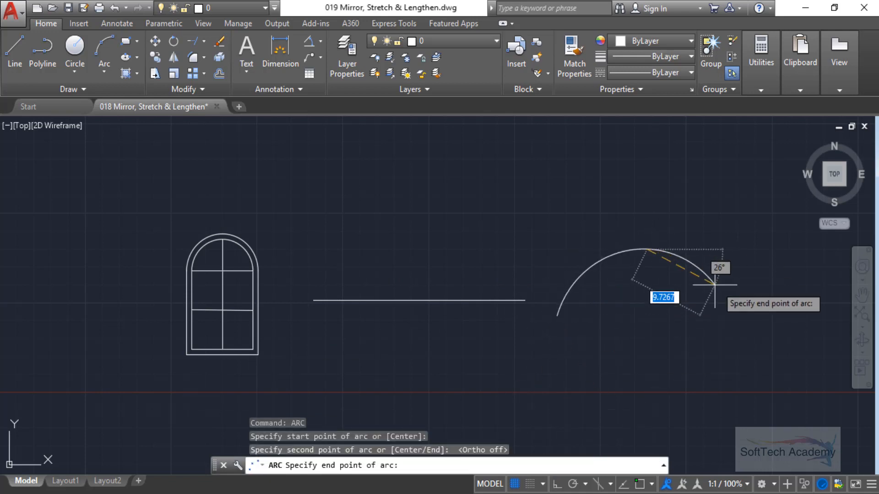
{"action": "left_click", "coordinate": [766, 315]}
{"action": "key", "text": "Return"}
{"action": "key", "text": "Escape"}
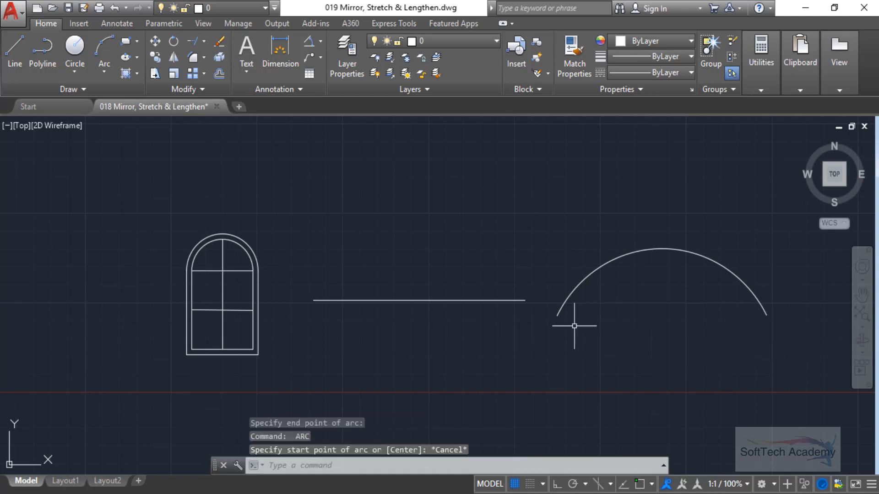
{"action": "middle_click_drag", "start_coordinate": [573, 330], "coordinate": [427, 334]}
{"action": "key", "text": "Escape"}
{"action": "key", "text": "Escape"}
{"action": "key", "text": "Escape"}
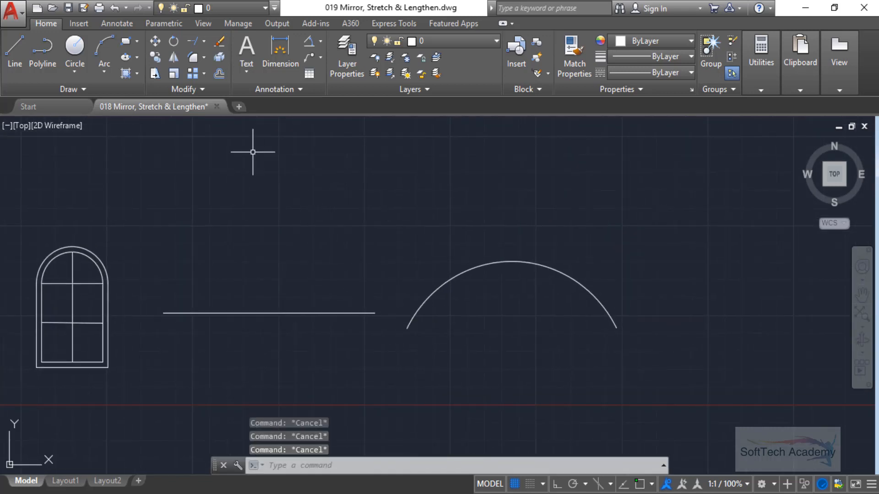
- Measure the horizontal line's length with the Lengthen command
{"action": "left_click", "coordinate": [210, 89]}
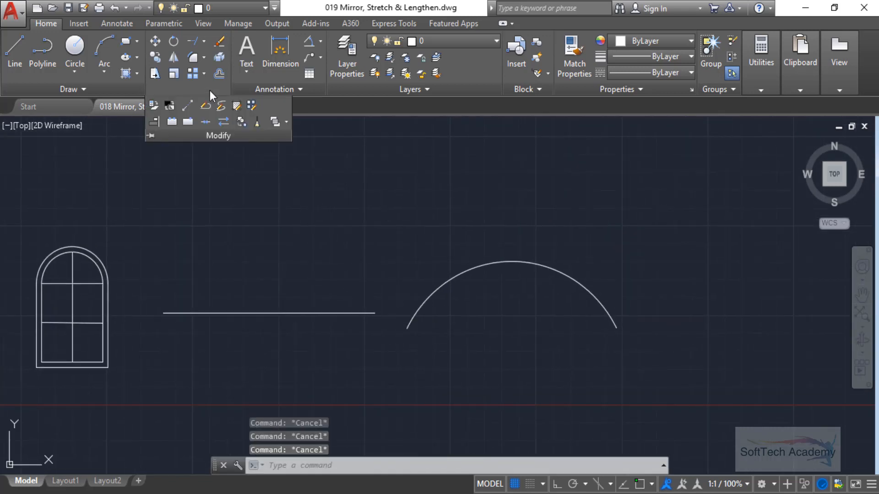
{"action": "left_click", "coordinate": [187, 107]}
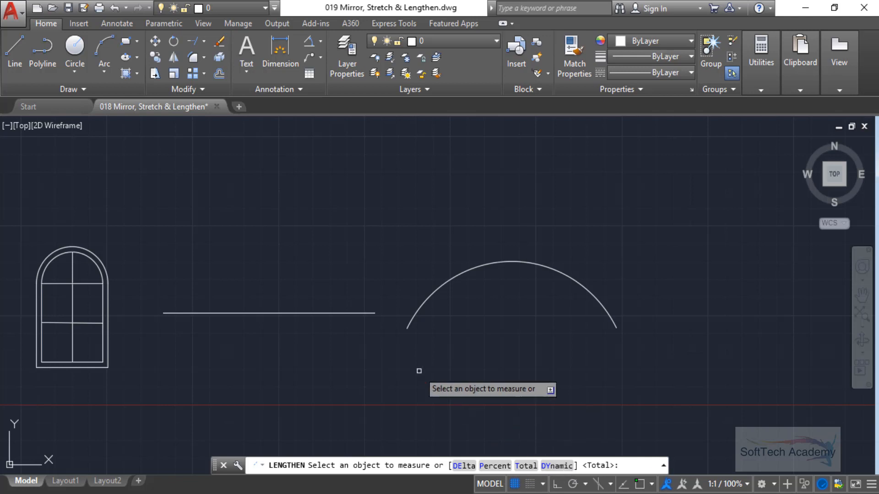
{"action": "left_click", "coordinate": [338, 314]}
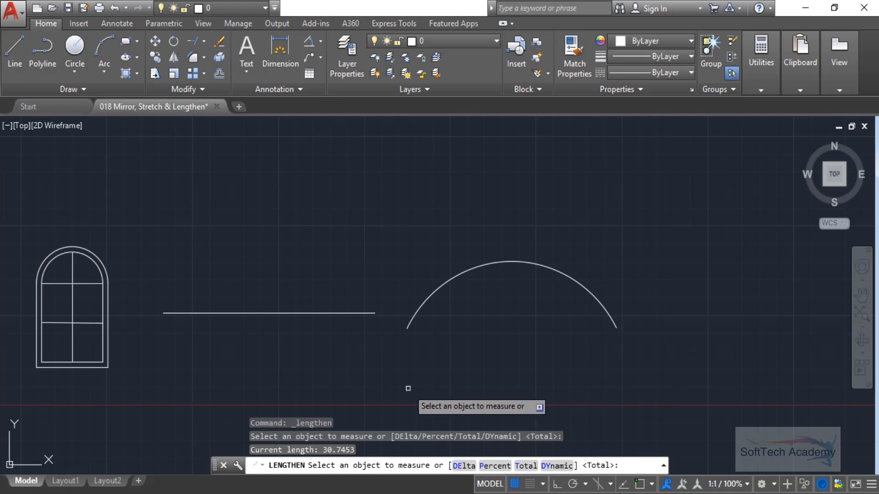
- Lengthen the horizontal line at its right end to a total length of 50
{"action": "key", "text": "Return"}
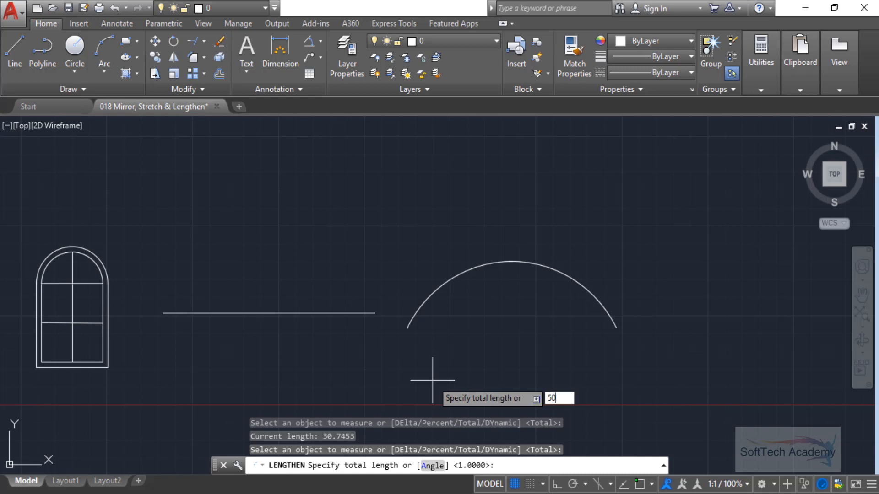
{"action": "key", "text": "Return"}
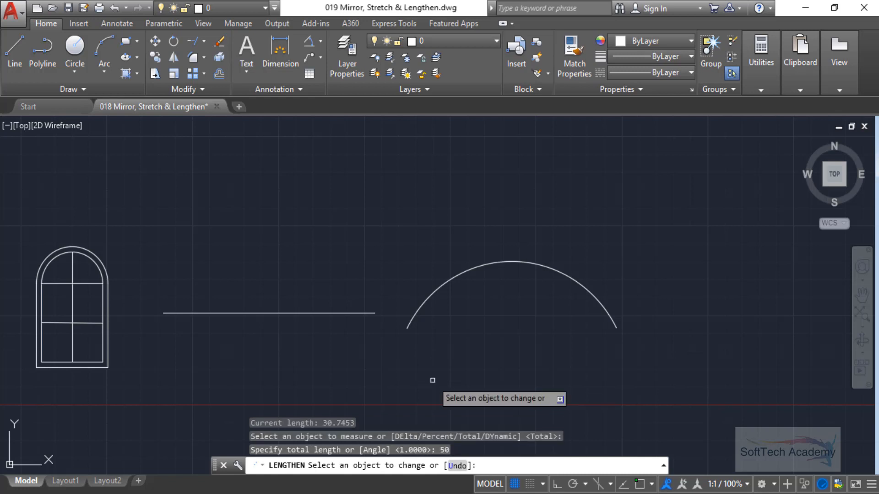
{"action": "left_click", "coordinate": [356, 313]}
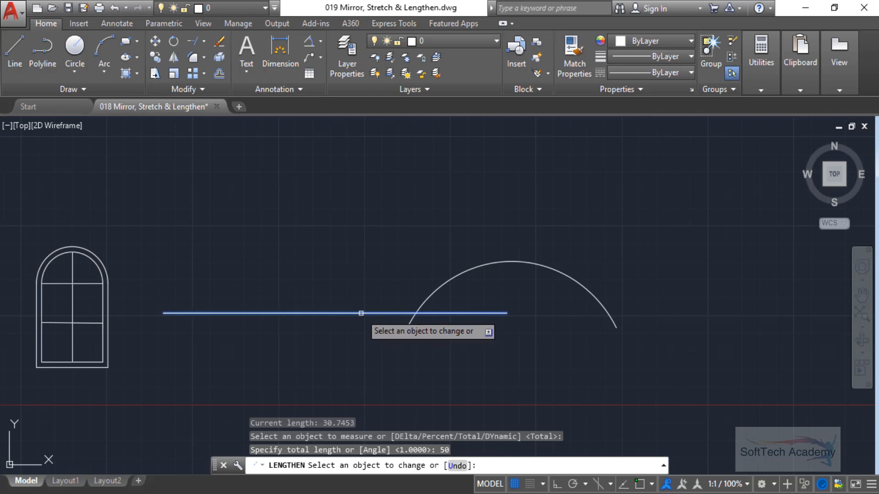
{"action": "left_click", "coordinate": [361, 313]}
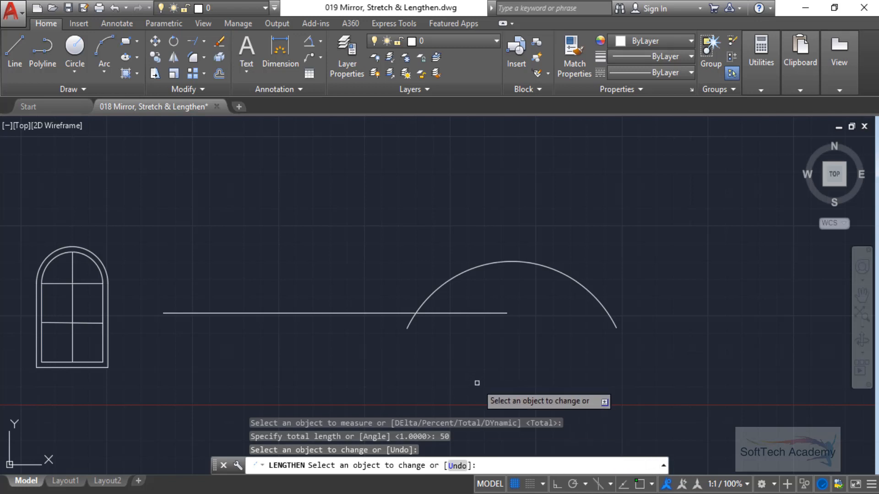
{"action": "key", "text": "Escape"}
{"action": "key", "text": "Escape"}
{"action": "key", "text": "Escape"}
{"action": "key", "text": "Escape"}
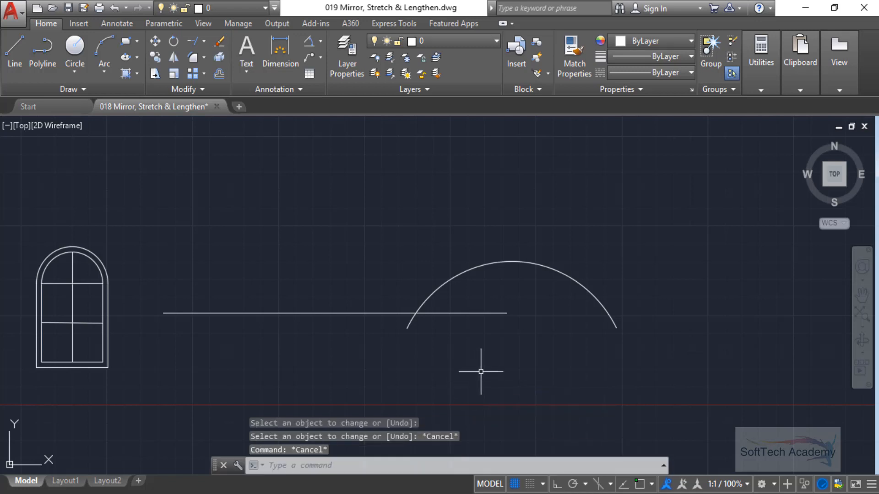
- Move the arc to the right so it sits clear of the horizontal line's right end
{"action": "left_click", "coordinate": [514, 250]}
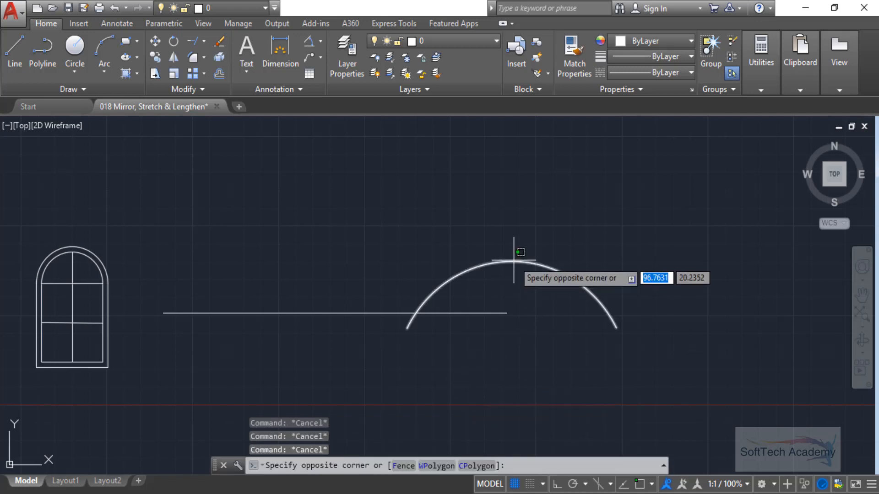
{"action": "left_click", "coordinate": [511, 267]}
{"action": "left_click", "coordinate": [511, 383]}
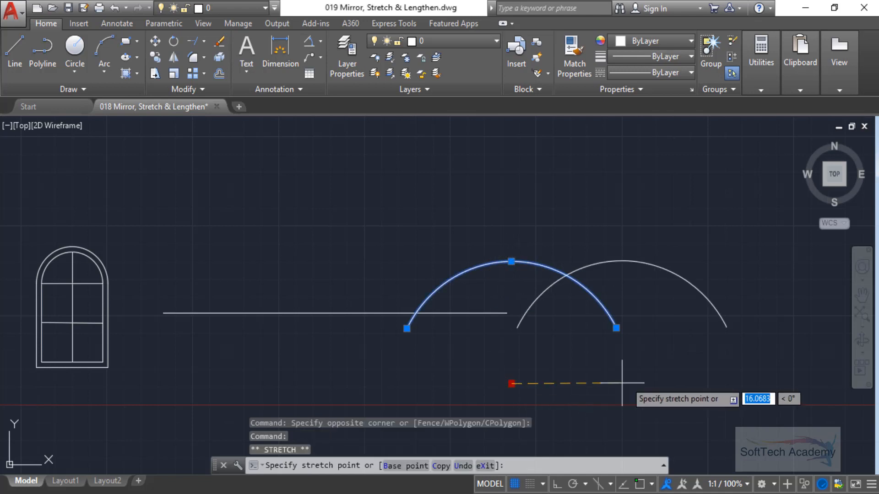
{"action": "left_click", "coordinate": [699, 363]}
{"action": "middle_click_drag", "start_coordinate": [741, 377], "coordinate": [541, 349]}
{"action": "key", "text": "Escape"}
{"action": "key", "text": "Escape"}
{"action": "key", "text": "Escape"}
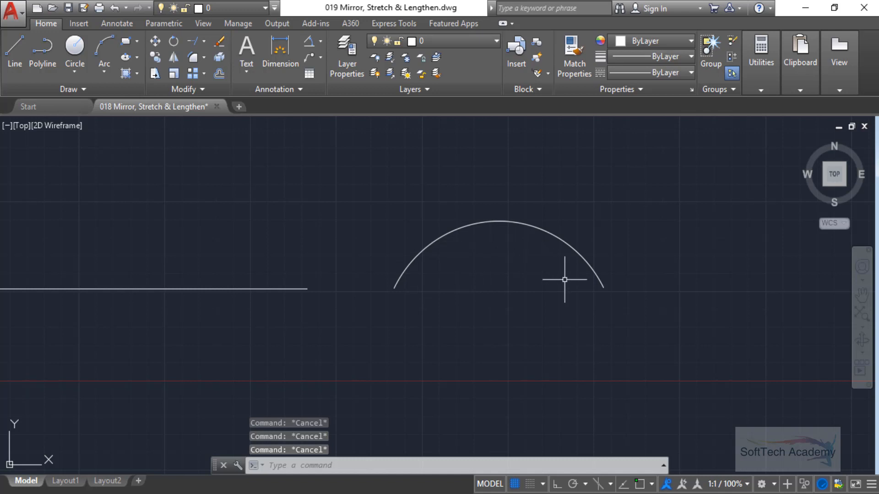
- Measure the arc's length and included angle with the Lengthen command
{"action": "left_click", "coordinate": [182, 90]}
{"action": "left_click", "coordinate": [191, 107]}
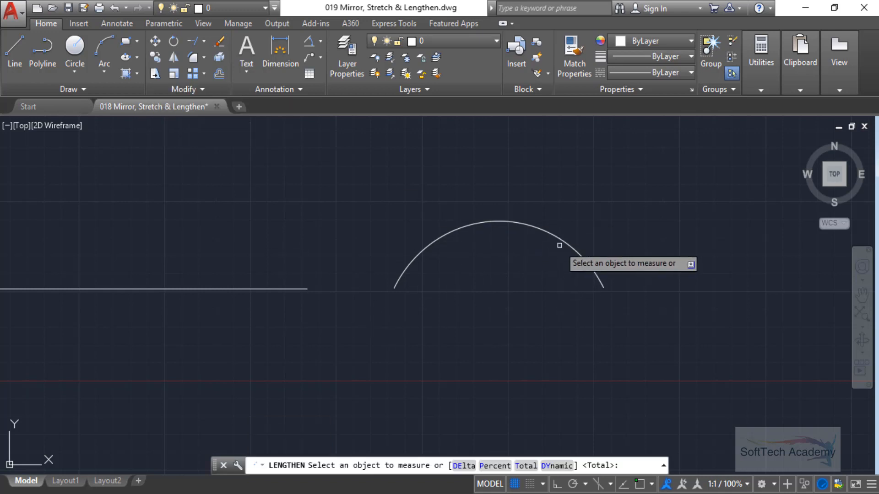
{"action": "left_click", "coordinate": [565, 241]}
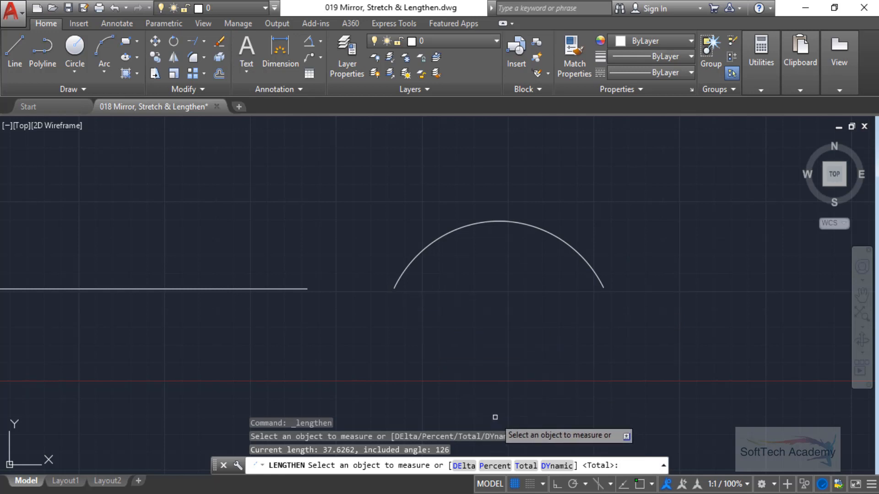
{"action": "left_click", "coordinate": [420, 251]}
- Lengthen the arc at its left end to a total angle of 180 degrees
{"action": "key", "text": "Return"}
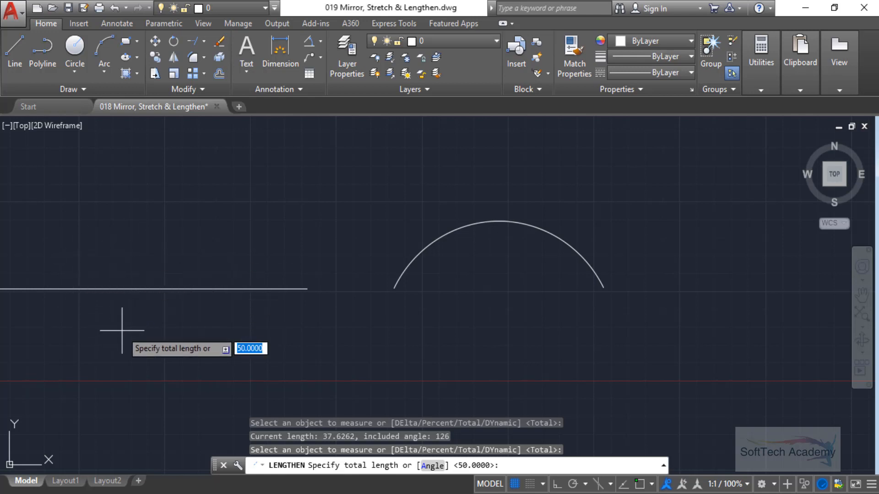
{"action": "left_click", "coordinate": [433, 466]}
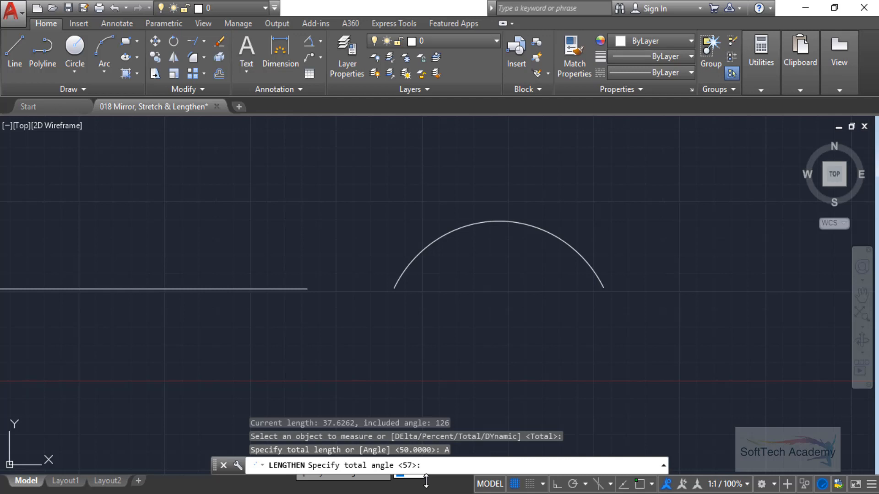
{"action": "type", "text": "180"}
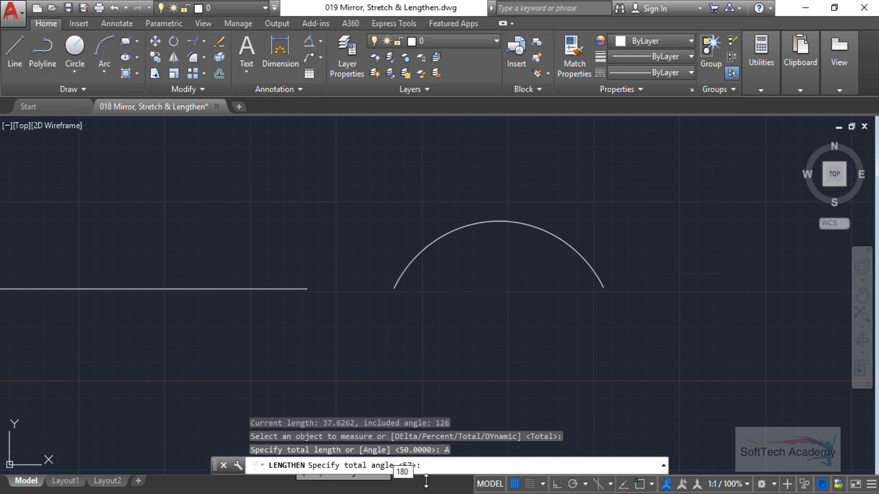
{"action": "key", "text": "Return"}
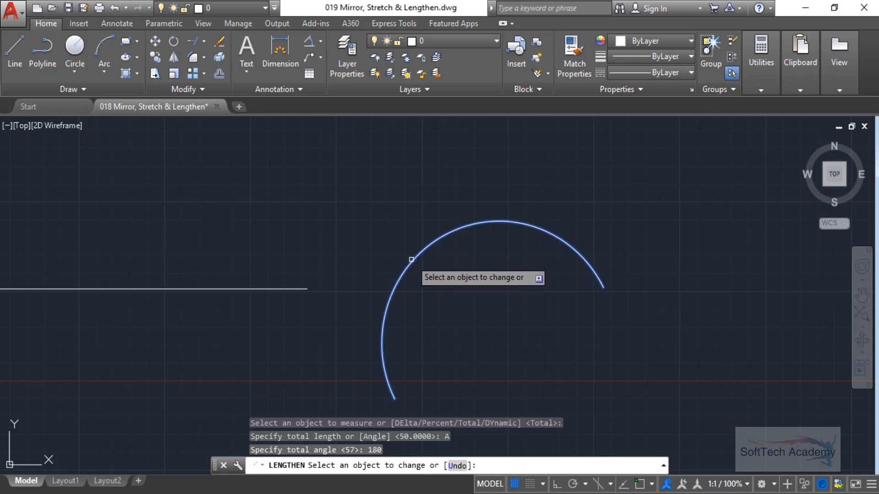
{"action": "left_click", "coordinate": [413, 261]}
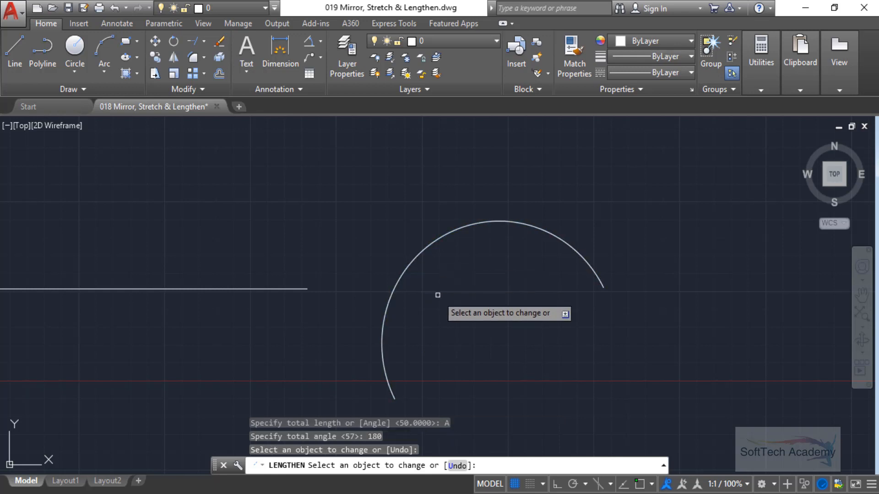
{"action": "key", "text": "Return"}
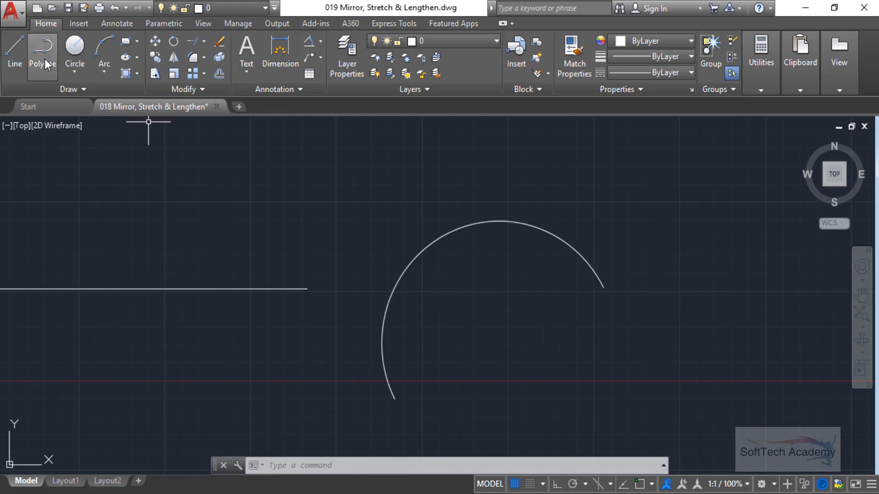
- With object snap on, draw two connected lines from the arc's lower-left end through its center to its right end
{"action": "left_click", "coordinate": [24, 60]}
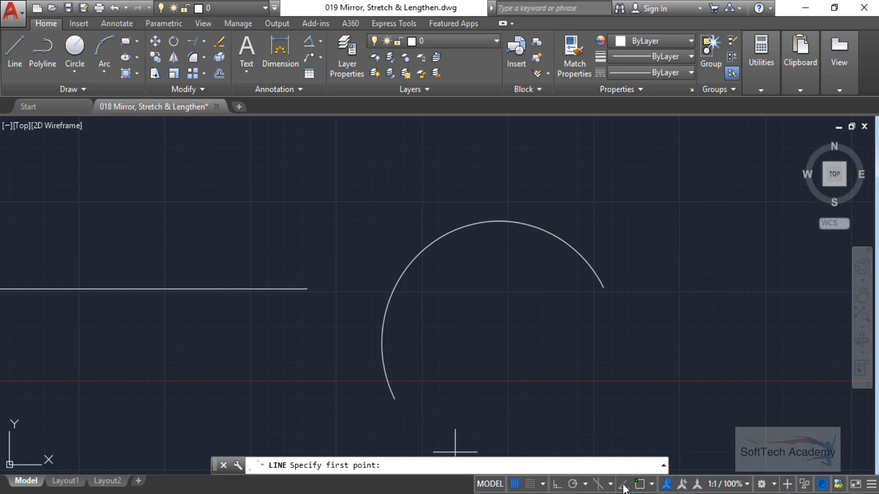
{"action": "left_click", "coordinate": [640, 484]}
{"action": "left_click", "coordinate": [395, 399]}
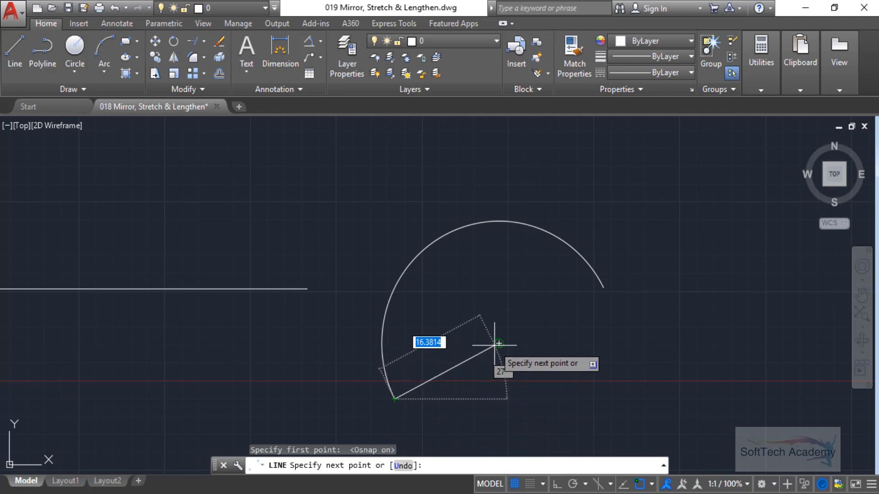
{"action": "left_click", "coordinate": [499, 344]}
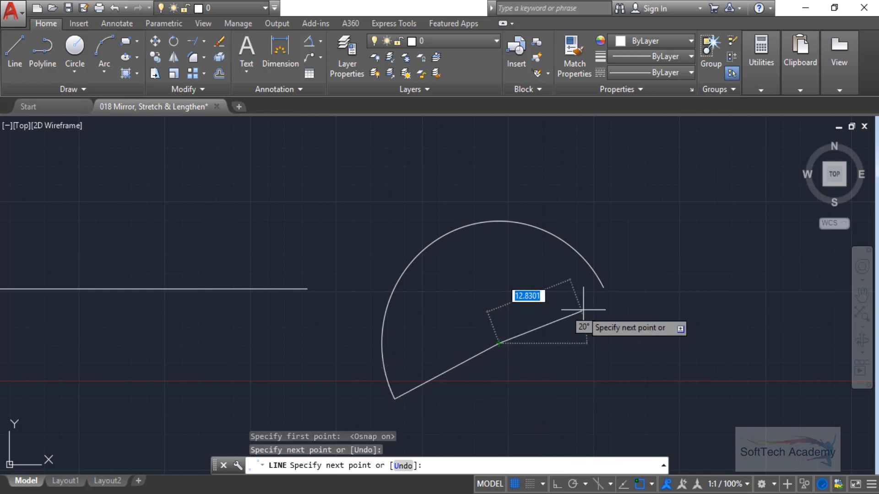
{"action": "left_click", "coordinate": [595, 291]}
{"action": "key", "text": "Return"}
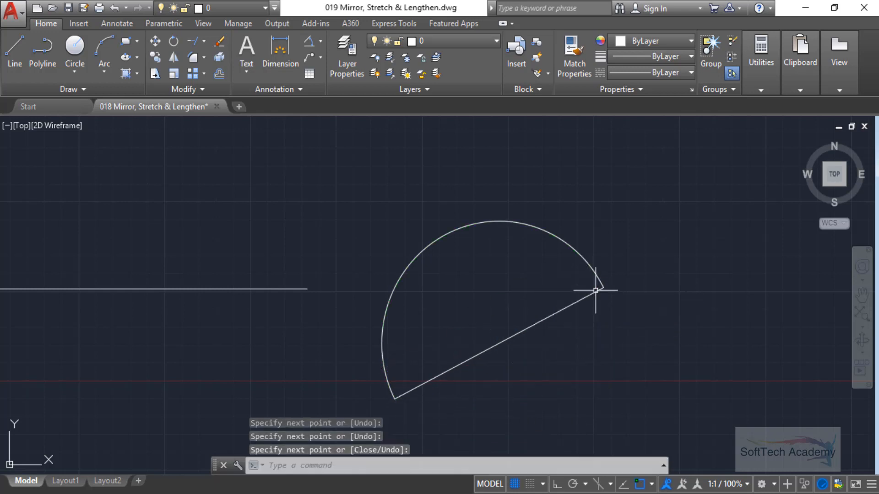
- Try to add an angular dimension between the two lines that meet at the arc's center
{"action": "left_click", "coordinate": [310, 43]}
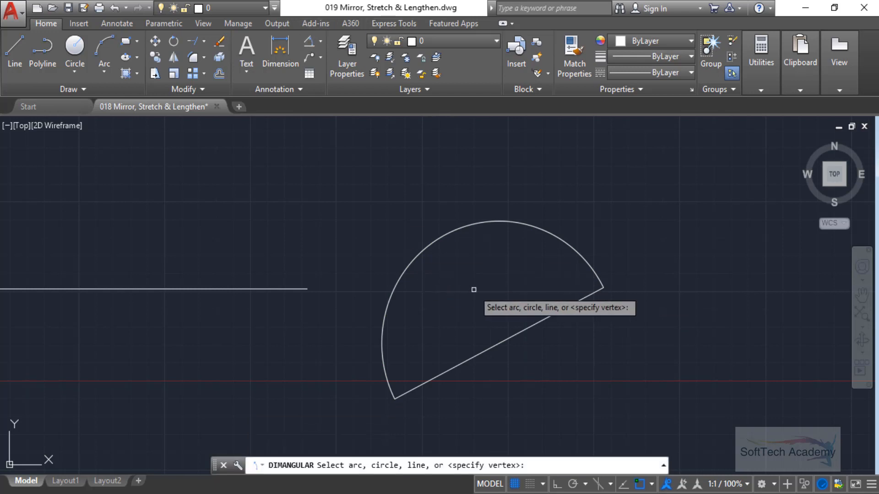
{"action": "left_click", "coordinate": [516, 334]}
{"action": "left_click", "coordinate": [480, 350]}
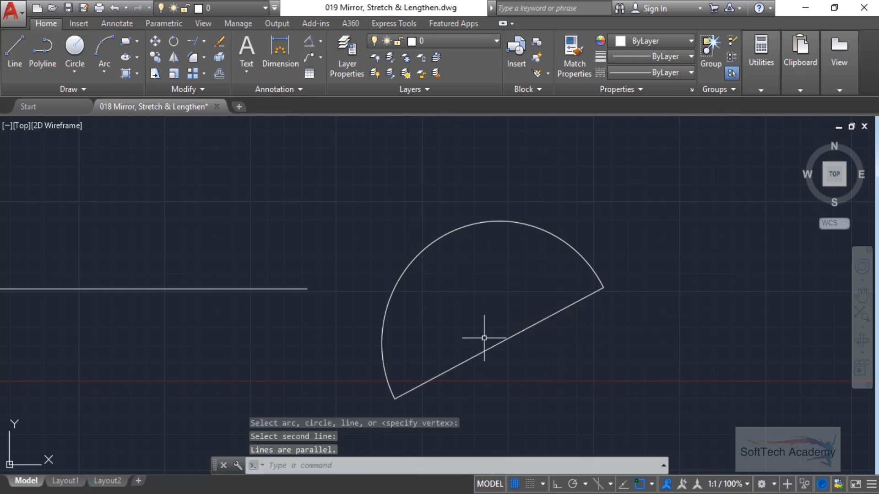
{"action": "key", "text": "Return"}
{"action": "left_click", "coordinate": [501, 340]}
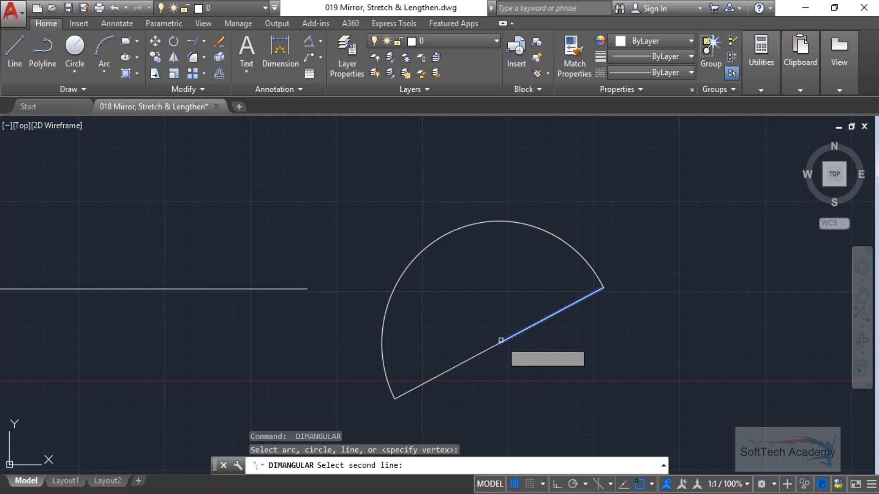
{"action": "left_click", "coordinate": [480, 350]}
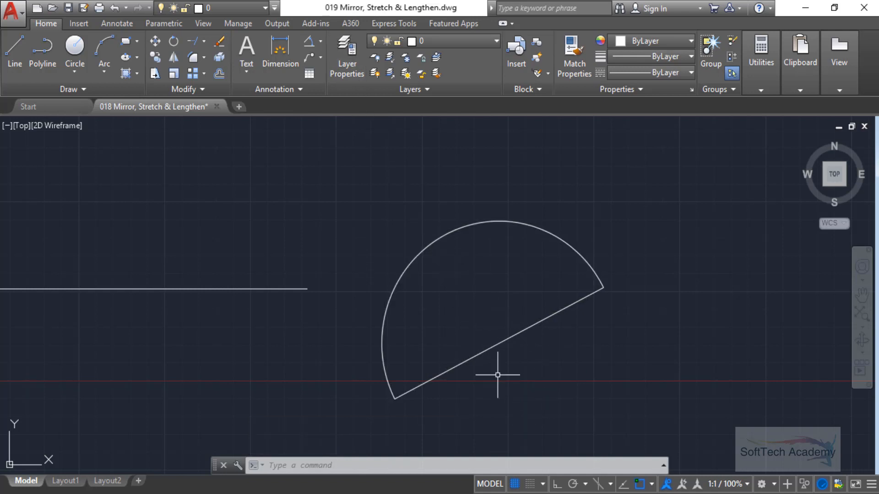
{"action": "scroll", "coordinate": [493, 365], "scroll_direction": "up", "scroll_amount": 3}
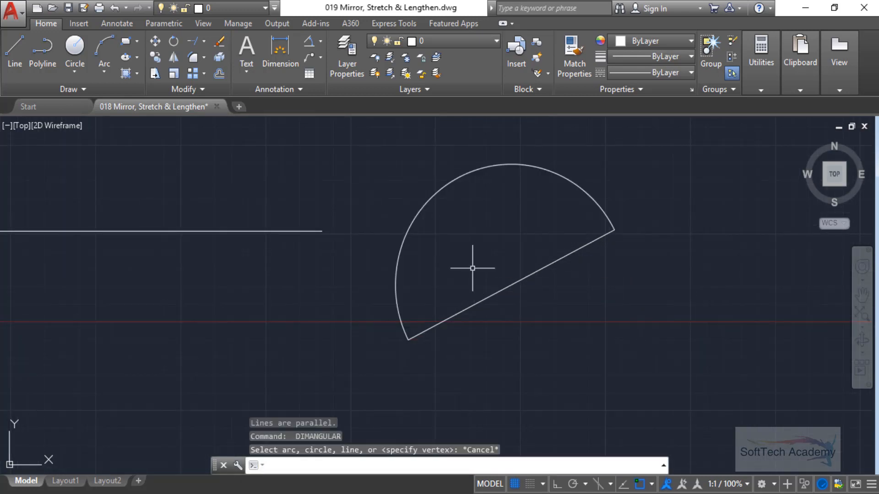
{"action": "key", "text": "Escape"}
{"action": "key", "text": "Escape"}
- Undo the angular dimension attempts, the two lines and the 180-degree lengthening of the arc
{"action": "key", "text": "ctrl+z"}
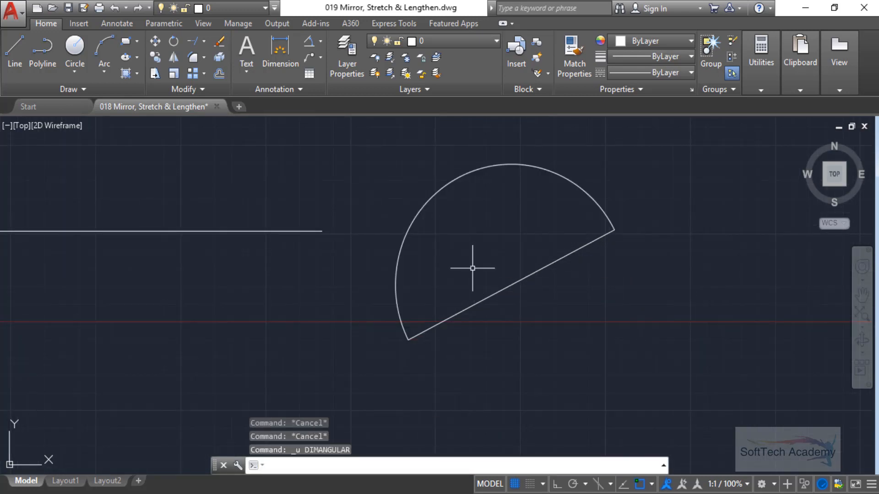
{"action": "key", "text": "ctrl+z"}
{"action": "key", "text": "ctrl+z"}
{"action": "key", "text": "ctrl+z"}
{"action": "key", "text": "ctrl+z"}
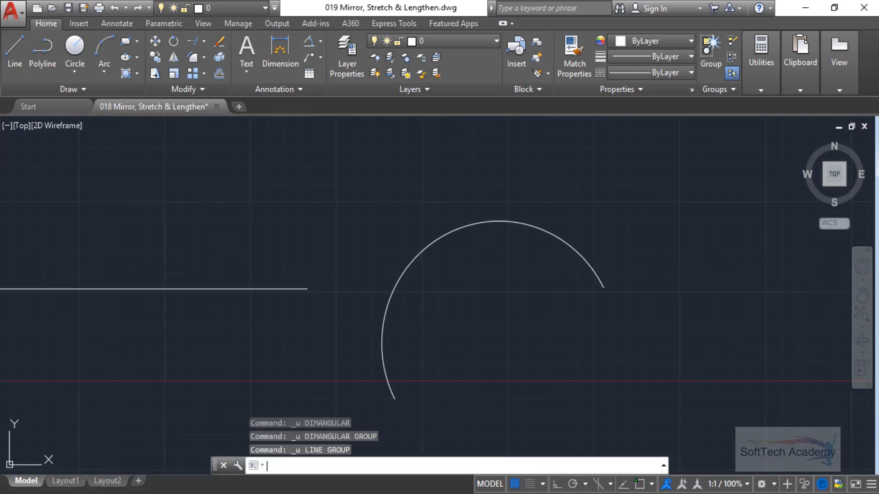
{"action": "key", "text": "ctrl+z"}
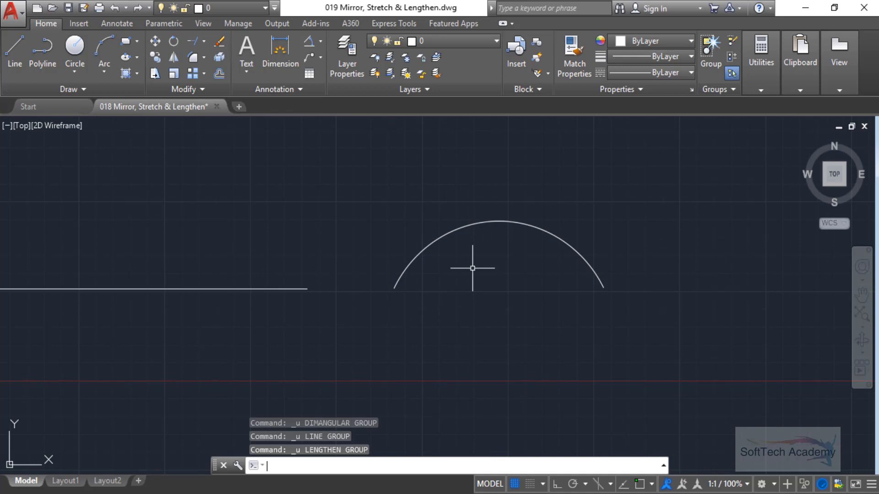
- Lengthen the arc at its left end by a delta length of 25
{"action": "left_click", "coordinate": [175, 89]}
{"action": "left_click", "coordinate": [184, 108]}
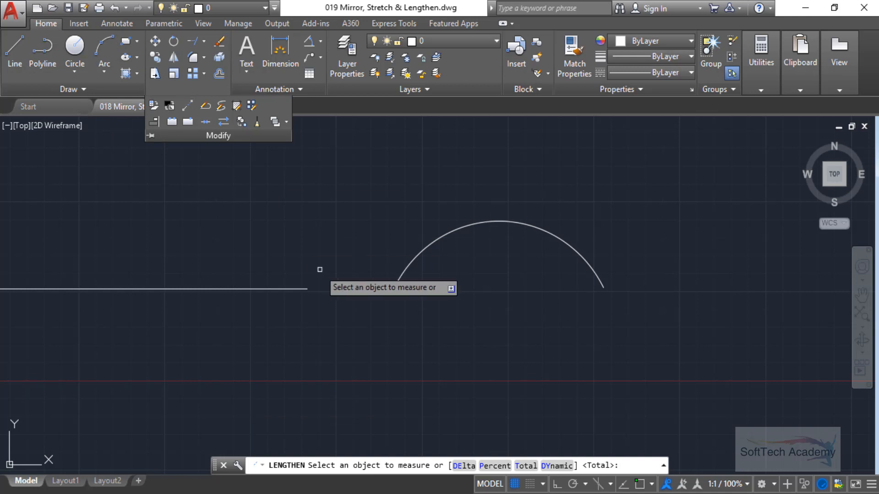
{"action": "left_click", "coordinate": [473, 467]}
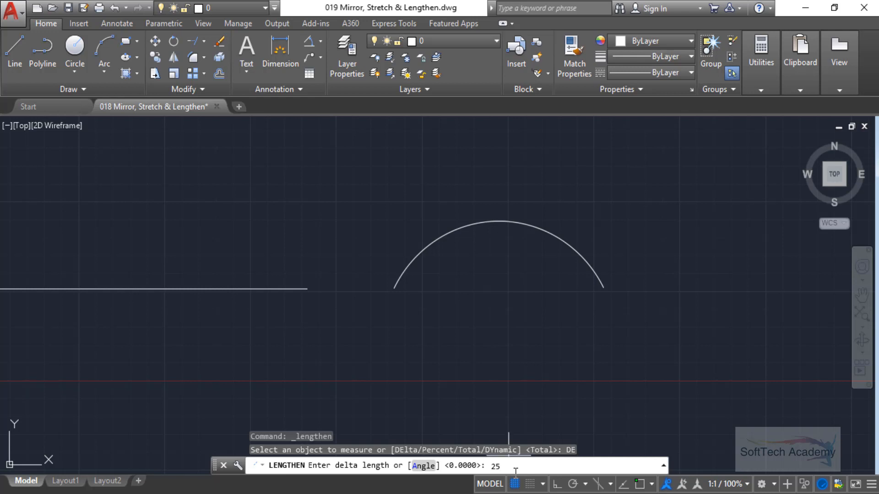
{"action": "key", "text": "Return"}
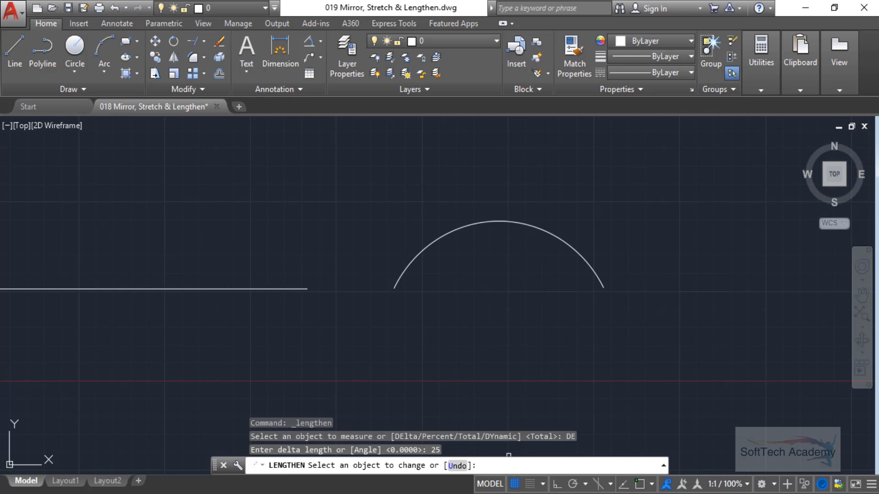
{"action": "left_click", "coordinate": [404, 274]}
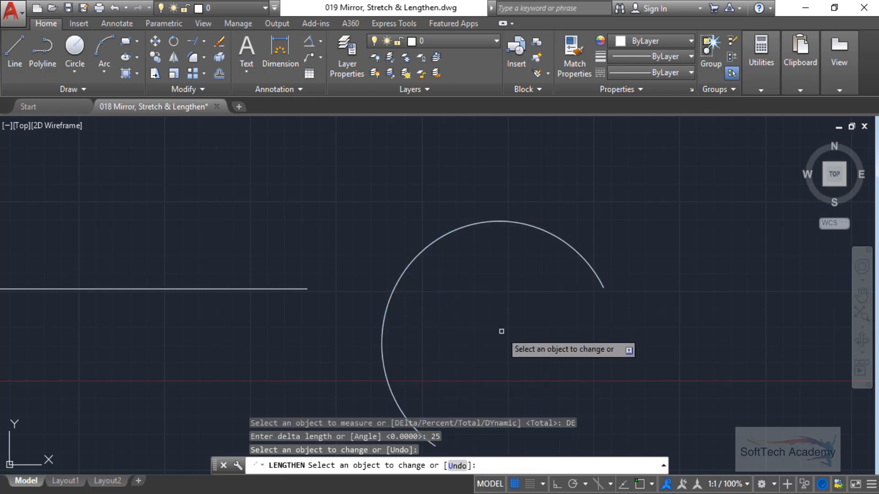
{"action": "middle_click_drag", "start_coordinate": [480, 249], "coordinate": [468, 164]}
{"action": "scroll", "coordinate": [461, 202], "scroll_direction": "down", "scroll_amount": 2}
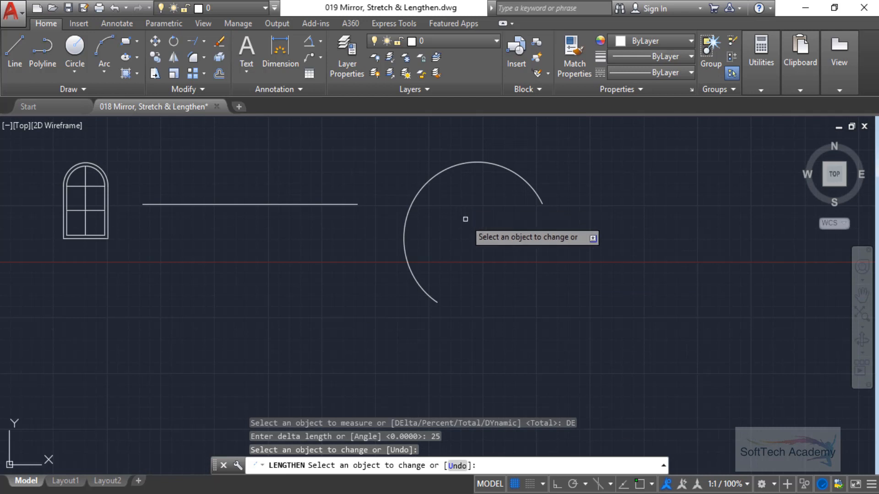
{"action": "key", "text": "Return"}
- Undo the delta lengthening of the arc
{"action": "scroll", "coordinate": [491, 194], "scroll_direction": "up", "scroll_amount": 2}
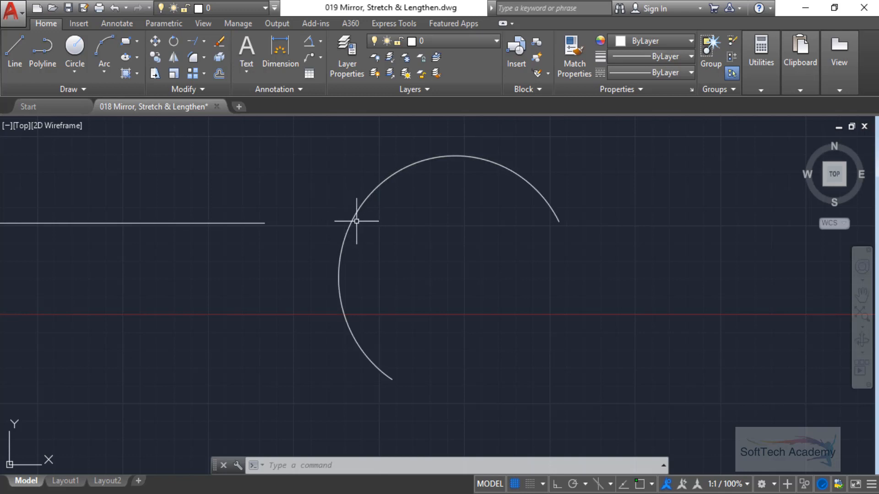
{"action": "key", "text": "ctrl+z"}
{"action": "key", "text": "ctrl+z"}
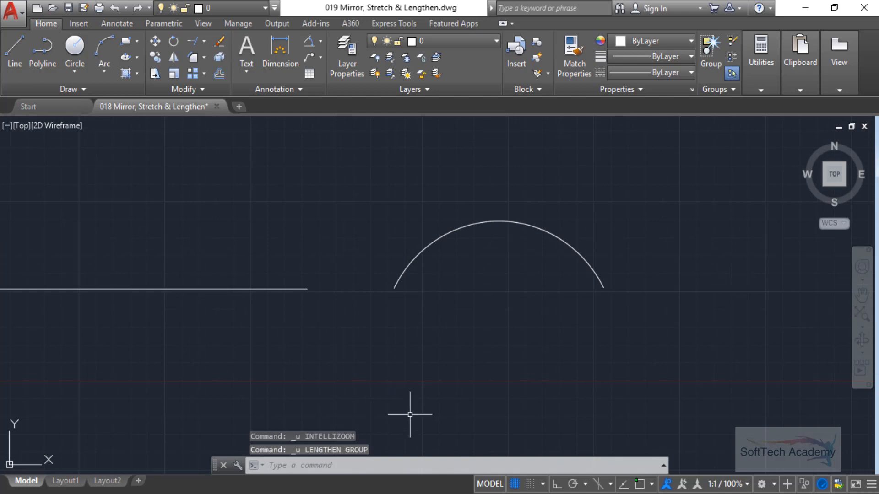
- Lengthen the arc at its left end by a delta length of 50
{"action": "left_click", "coordinate": [190, 89]}
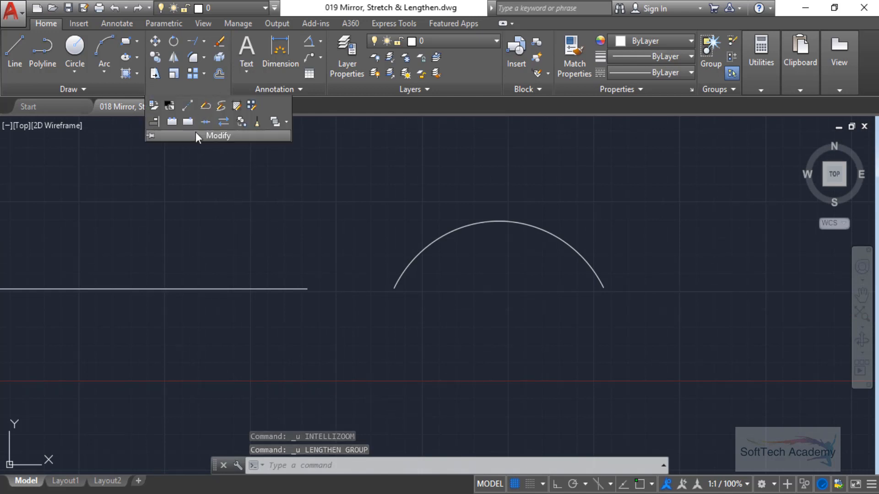
{"action": "left_click", "coordinate": [188, 105]}
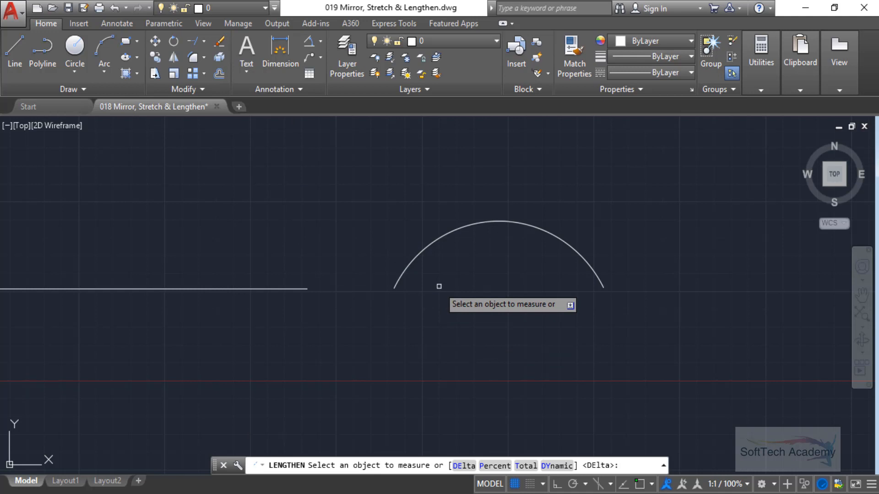
{"action": "type", "text": "DE"}
{"action": "key", "text": "Return"}
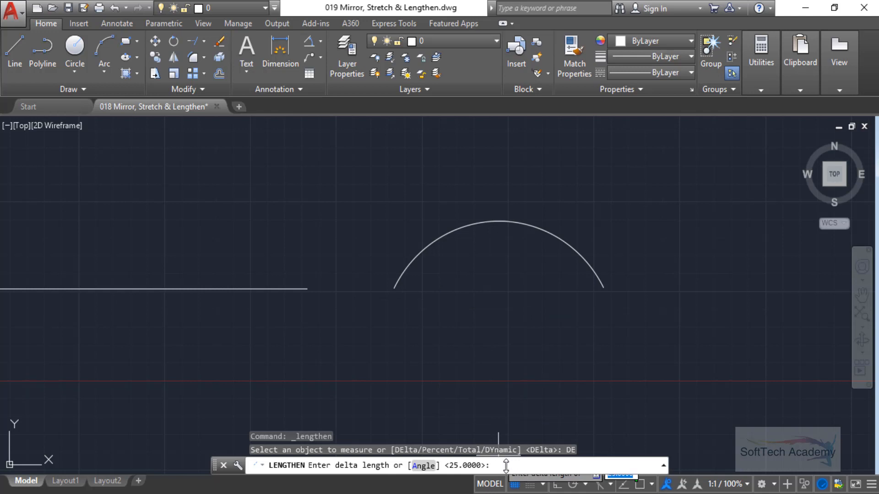
{"action": "type", "text": "50"}
{"action": "key", "text": "Return"}
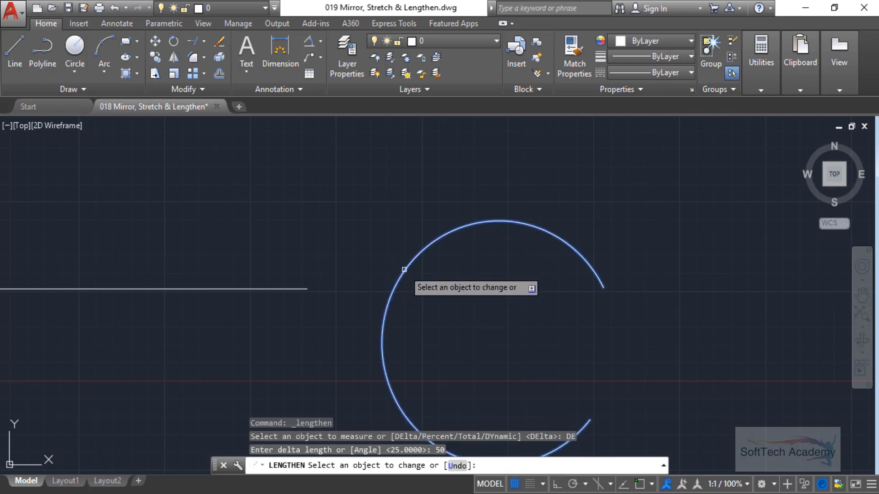
{"action": "left_click", "coordinate": [404, 270]}
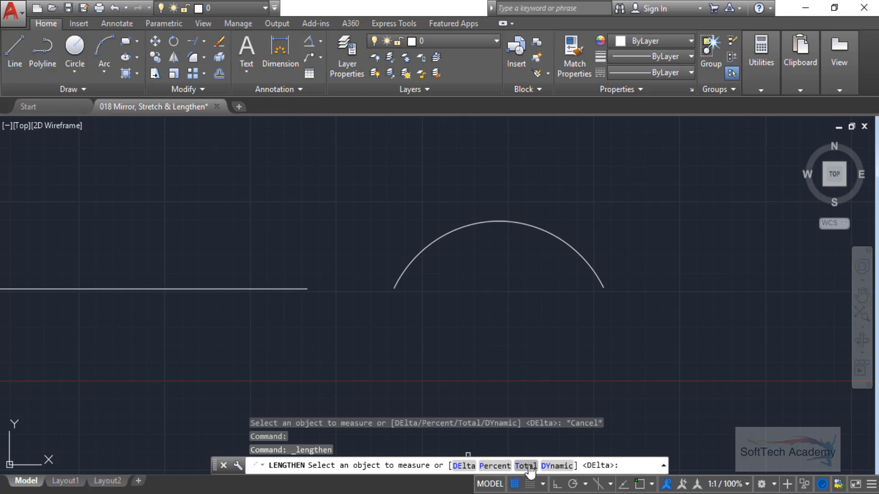
- Lengthen the arc with the Dynamic option, carrying its left end around below to form a nearly full circle with a small gap on the right
{"action": "left_click", "coordinate": [557, 471]}
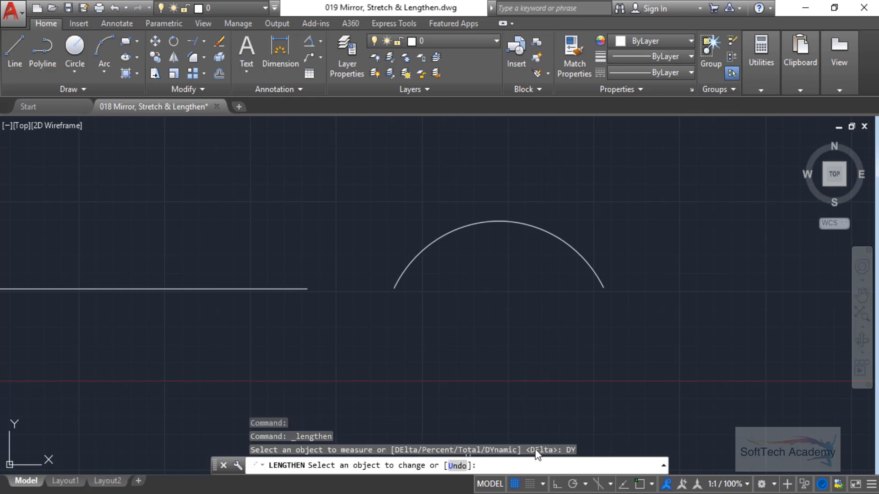
{"action": "left_click", "coordinate": [398, 280]}
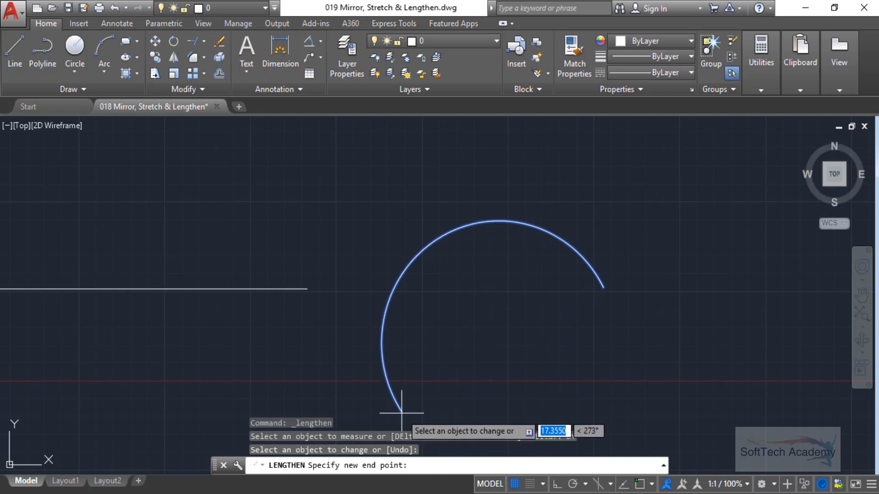
{"action": "middle_click_drag", "start_coordinate": [435, 402], "coordinate": [418, 294]}
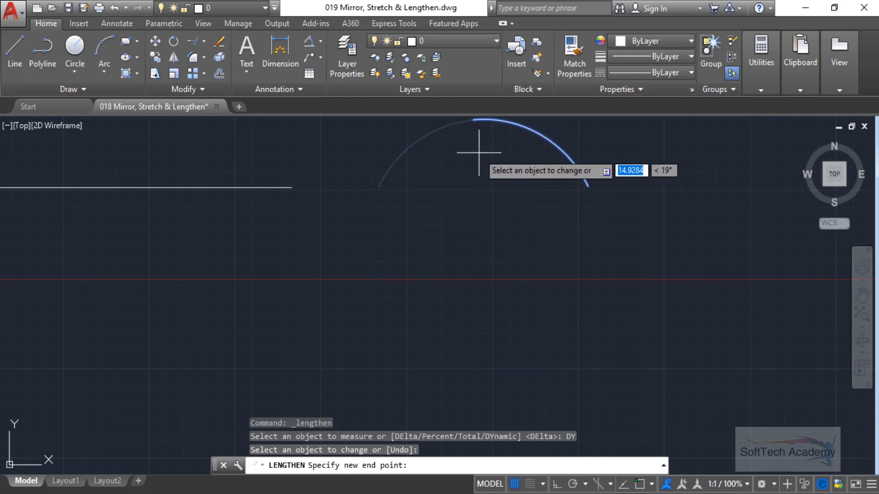
{"action": "middle_click_drag", "start_coordinate": [484, 120], "coordinate": [458, 183]}
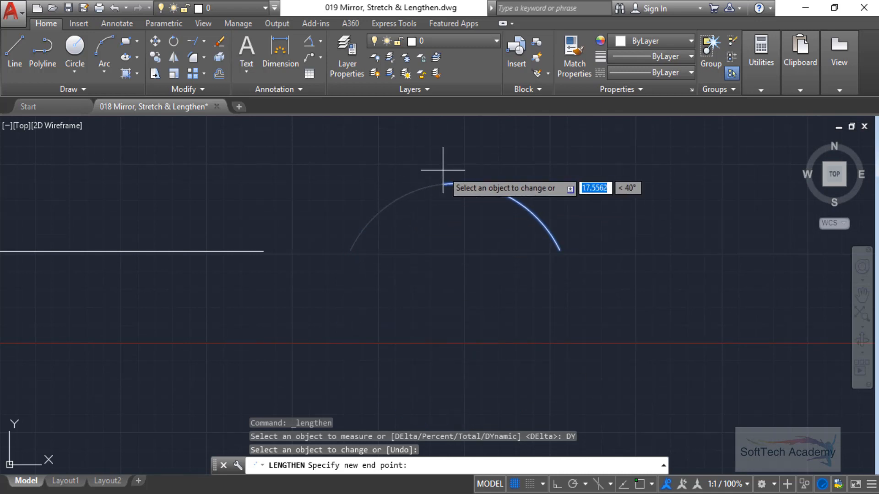
{"action": "left_click", "coordinate": [550, 319]}
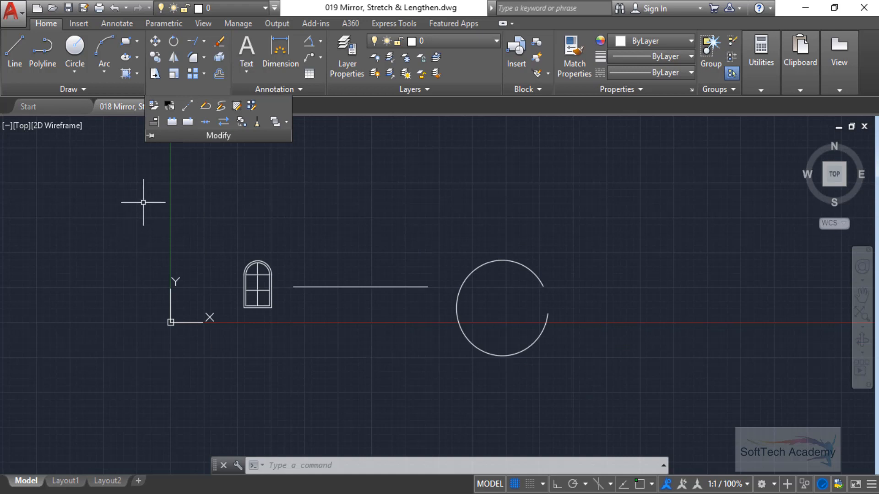
{"action": "left_click", "coordinate": [180, 88]}
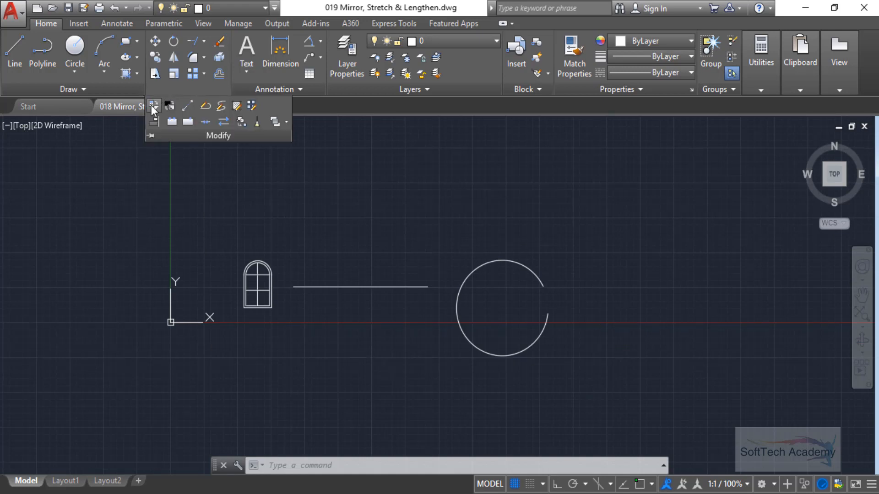